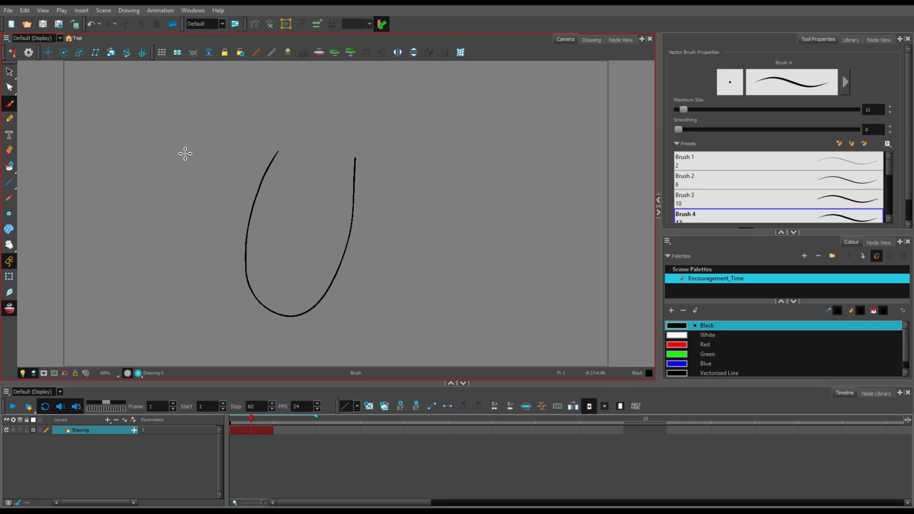
# Brush a curved hat brim and tall crown over the head outline, plus two U-shaped eyes and a smiling mouth with overlapping lines
pyautogui.moveTo(184, 152); pyautogui.dragTo(453, 196)
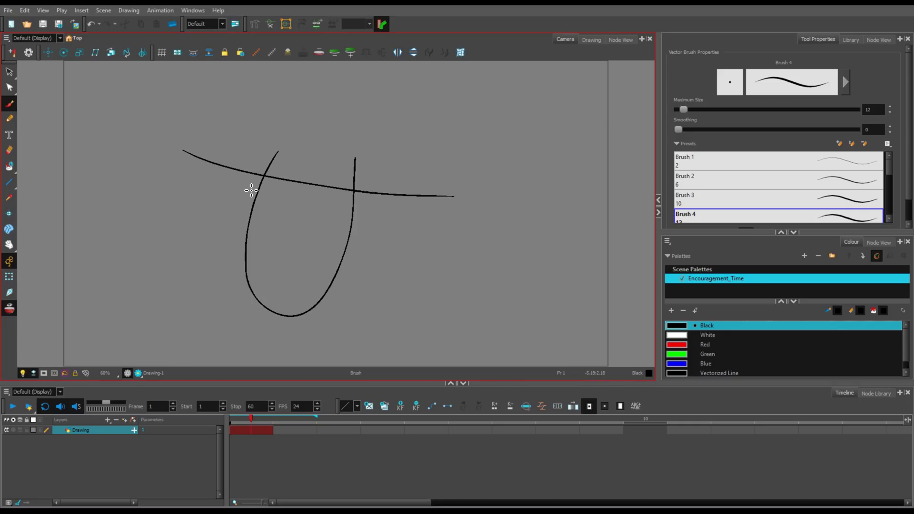
pyautogui.moveTo(249, 192)
pyautogui.mouseDown()
pyautogui.moveTo(302, 92)
pyautogui.moveTo(375, 126)
pyautogui.moveTo(365, 215)
pyautogui.mouseUp()
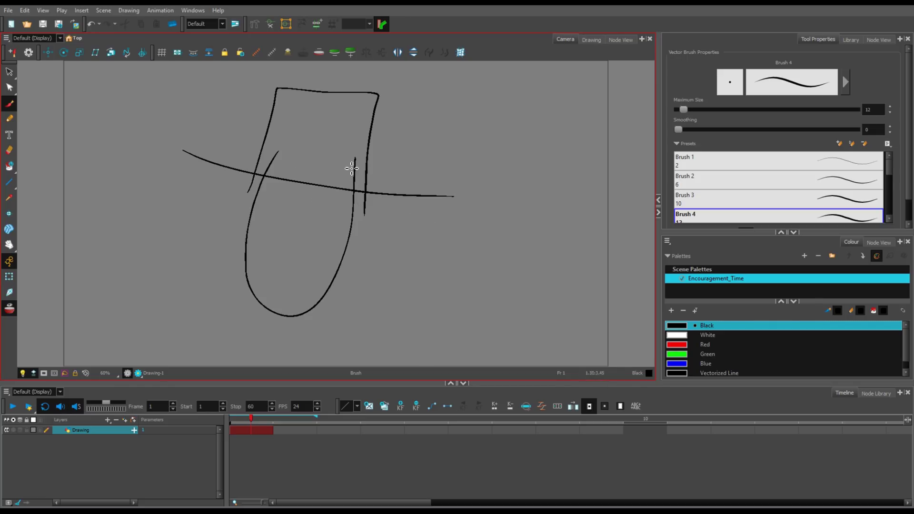
pyautogui.moveTo(278, 164)
pyautogui.mouseDown()
pyautogui.moveTo(288, 215)
pyautogui.moveTo(319, 169)
pyautogui.moveTo(346, 172)
pyautogui.mouseUp()
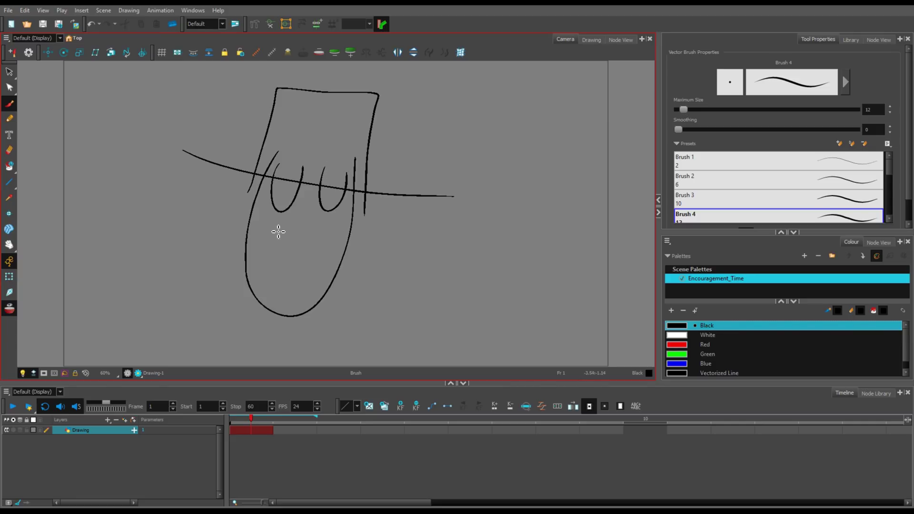
pyautogui.moveTo(268, 218)
pyautogui.mouseDown()
pyautogui.moveTo(341, 229)
pyautogui.moveTo(283, 220)
pyautogui.moveTo(322, 230)
pyautogui.mouseUp()
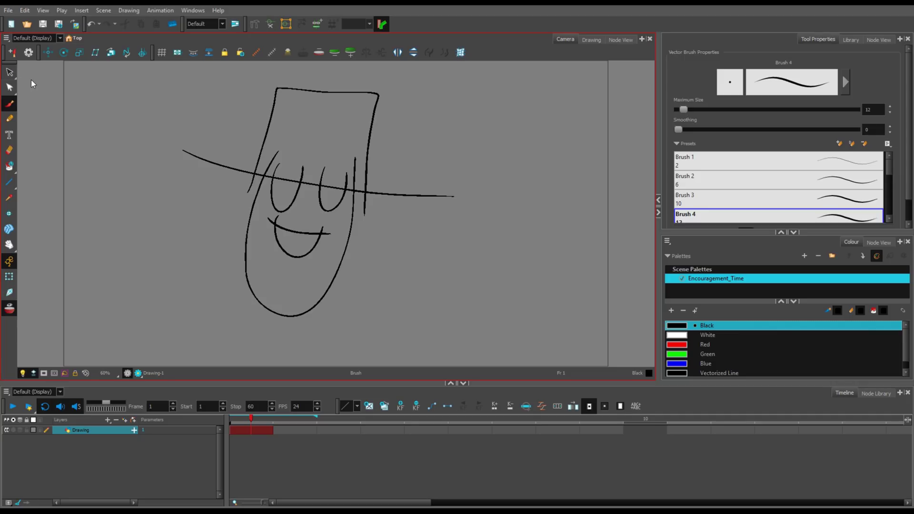
# Trim the overshooting lines around the hat, head, eyes and mouth with the Cutter
pyautogui.hotkey('alt', 't')
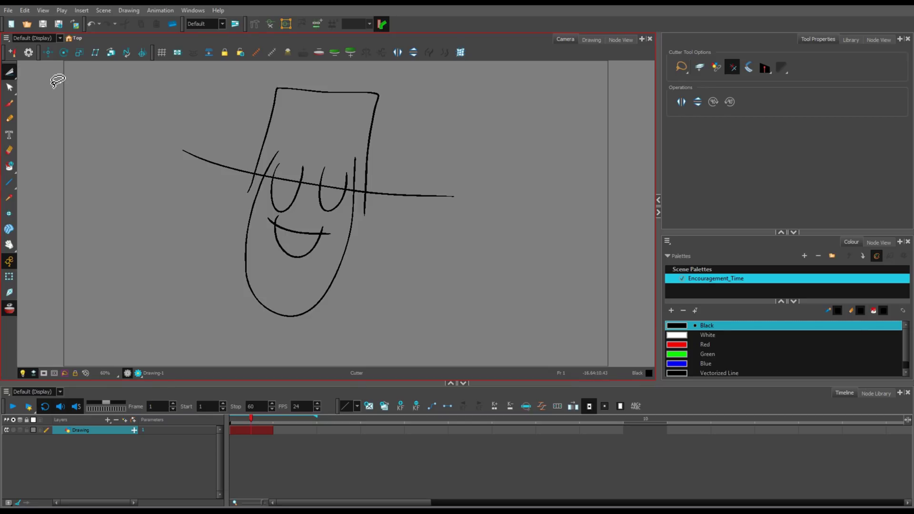
pyautogui.click(10, 104)
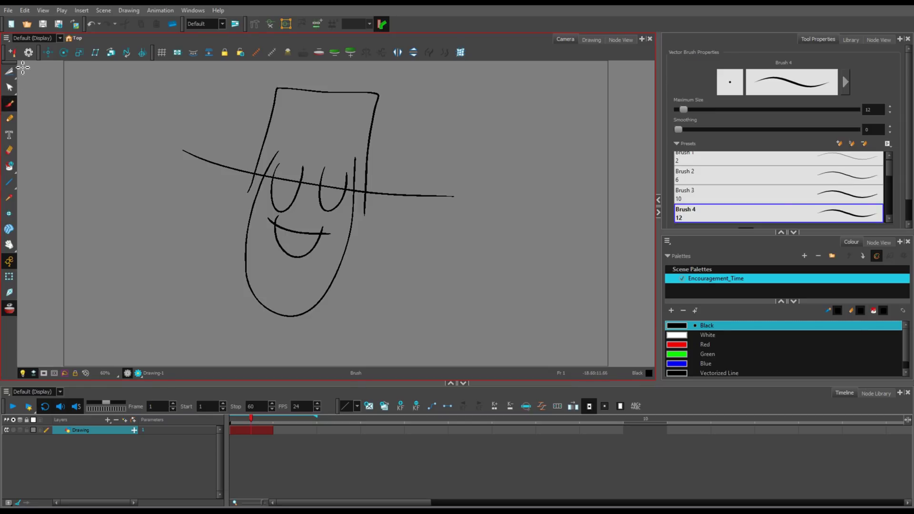
pyautogui.click(9, 71)
pyautogui.click(10, 103)
pyautogui.click(9, 71)
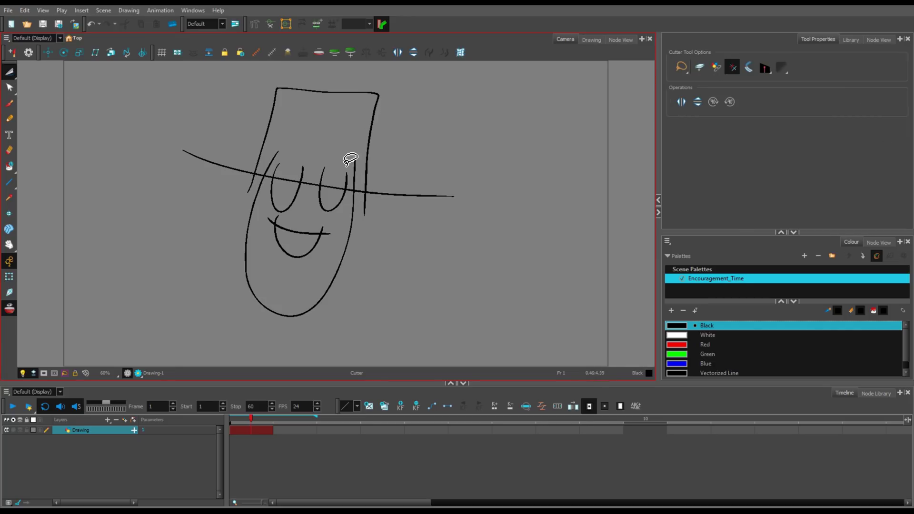
pyautogui.moveTo(350, 160)
pyautogui.mouseDown()
pyautogui.moveTo(382, 231)
pyautogui.moveTo(342, 165)
pyautogui.moveTo(347, 189)
pyautogui.moveTo(314, 168)
pyautogui.moveTo(377, 225)
pyautogui.moveTo(336, 175)
pyautogui.moveTo(387, 228)
pyautogui.moveTo(298, 172)
pyautogui.moveTo(294, 186)
pyautogui.moveTo(285, 182)
pyautogui.moveTo(272, 153)
pyautogui.moveTo(303, 194)
pyautogui.moveTo(249, 180)
pyautogui.mouseUp()
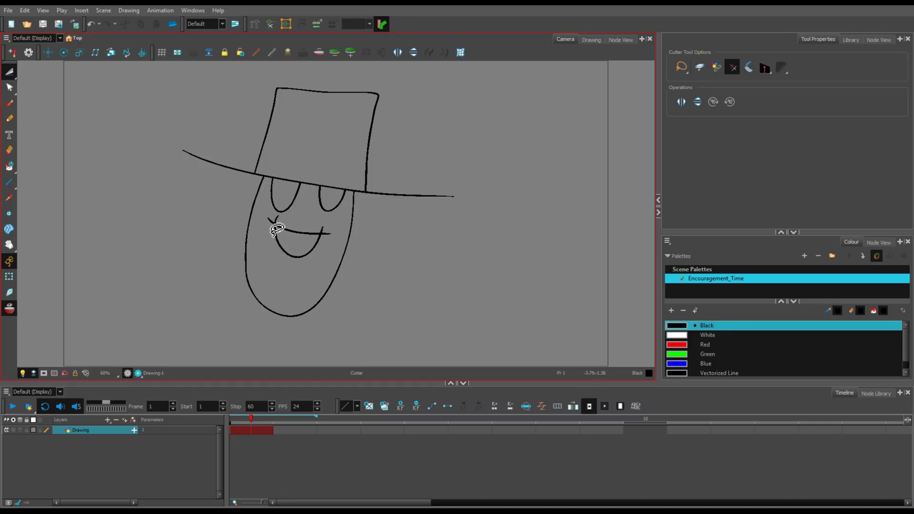
pyautogui.moveTo(284, 217)
pyautogui.mouseDown()
pyautogui.moveTo(328, 227)
pyautogui.moveTo(341, 252)
pyautogui.mouseUp()
# Brush U-shaped pupils crossing the hat brim and three long tooth lines through the mouth
pyautogui.click(9, 103)
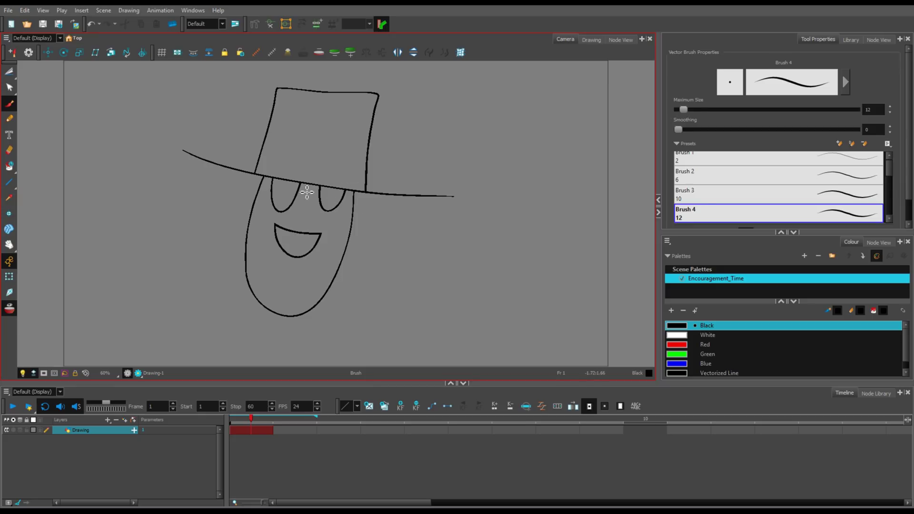
pyautogui.moveTo(287, 164); pyautogui.dragTo(344, 170)
pyautogui.moveTo(289, 218)
pyautogui.mouseDown()
pyautogui.moveTo(270, 289)
pyautogui.moveTo(299, 303)
pyautogui.mouseUp()
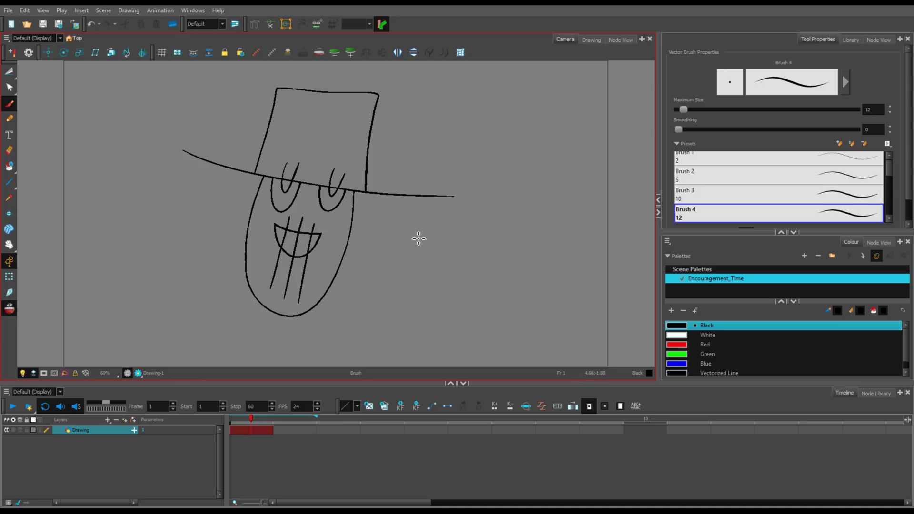
# Cut away the parts of the pupils above the brim and the tooth lines outside the mouth
pyautogui.click(10, 72)
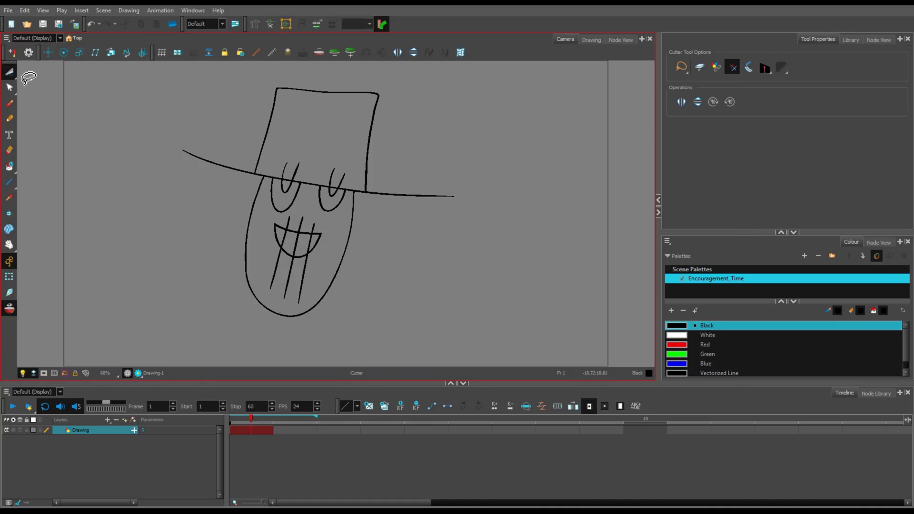
pyautogui.moveTo(287, 162)
pyautogui.mouseDown()
pyautogui.moveTo(323, 195)
pyautogui.moveTo(320, 174)
pyautogui.moveTo(357, 190)
pyautogui.mouseUp()
pyautogui.moveTo(315, 223)
pyautogui.mouseDown()
pyautogui.moveTo(285, 219)
pyautogui.moveTo(265, 259)
pyautogui.moveTo(315, 289)
pyautogui.moveTo(316, 229)
pyautogui.mouseUp()
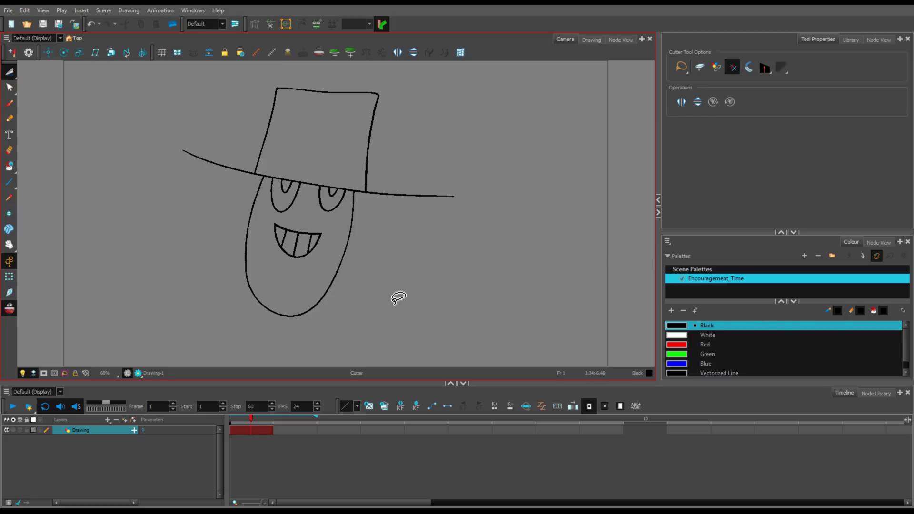
# Brush an oval torso beside the head, two nested leg arches overlapping its base, and a nearly straight shoulder line across its top
pyautogui.hotkey('alt', 'b')
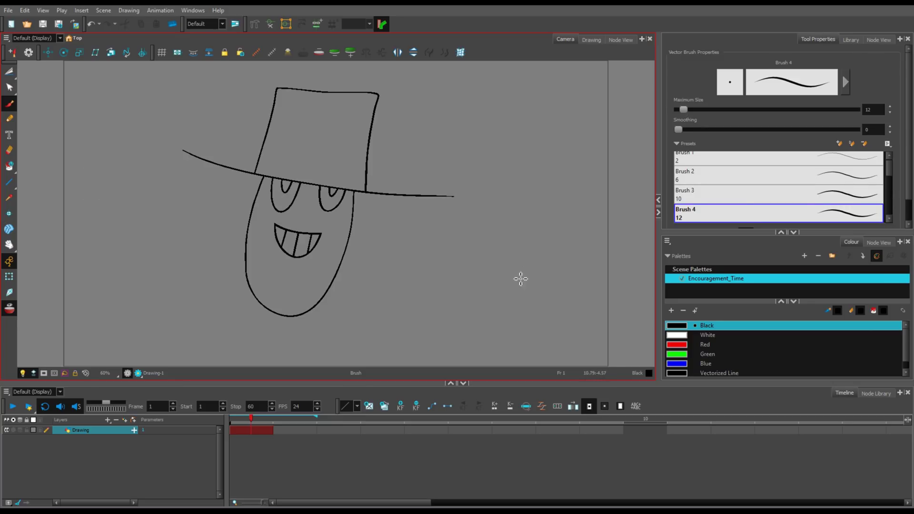
pyautogui.moveTo(512, 319)
pyautogui.mouseDown()
pyautogui.moveTo(536, 206)
pyautogui.moveTo(561, 260)
pyautogui.moveTo(531, 320)
pyautogui.mouseUp()
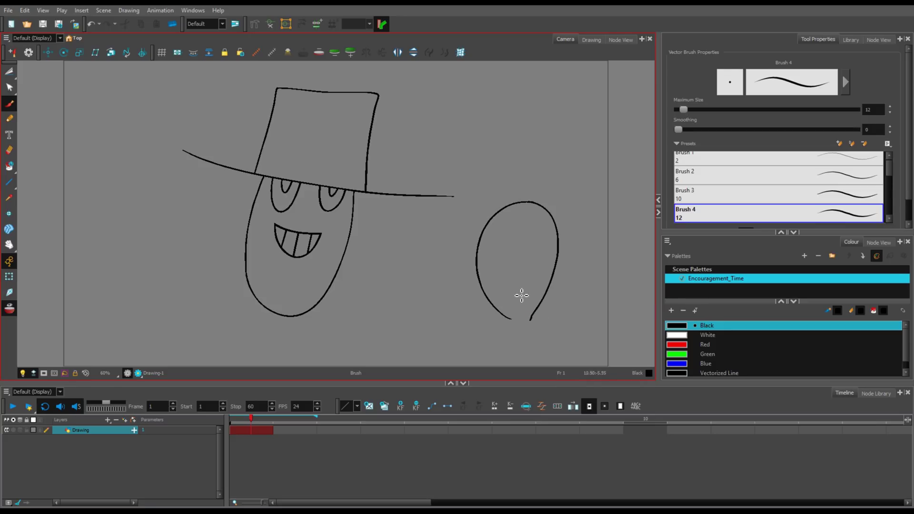
pyautogui.moveTo(483, 349)
pyautogui.mouseDown()
pyautogui.moveTo(526, 288)
pyautogui.moveTo(549, 343)
pyautogui.mouseUp()
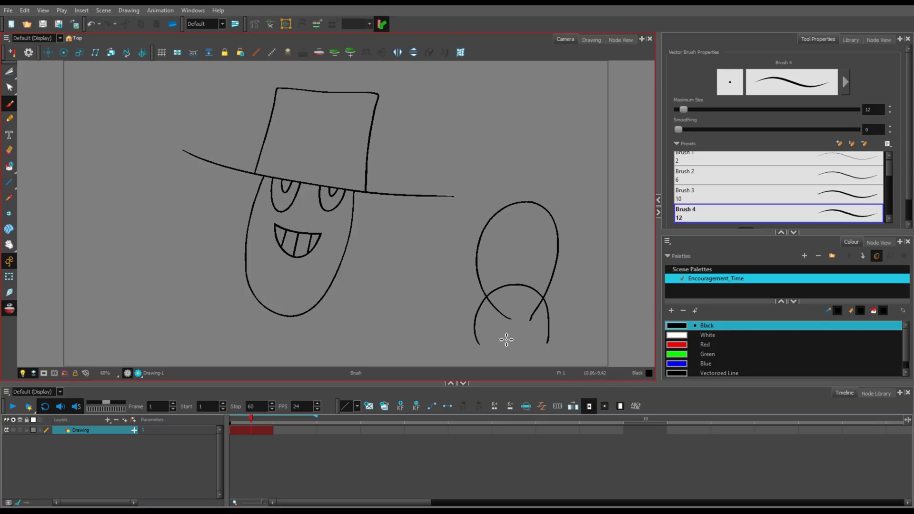
pyautogui.moveTo(489, 346)
pyautogui.mouseDown()
pyautogui.moveTo(505, 309)
pyautogui.moveTo(529, 307)
pyautogui.moveTo(537, 346)
pyautogui.mouseUp()
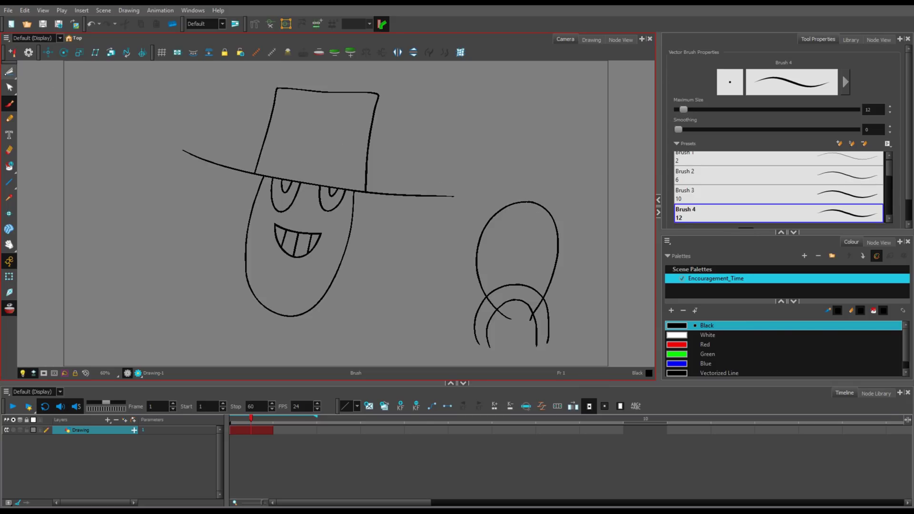
pyautogui.click(9, 72)
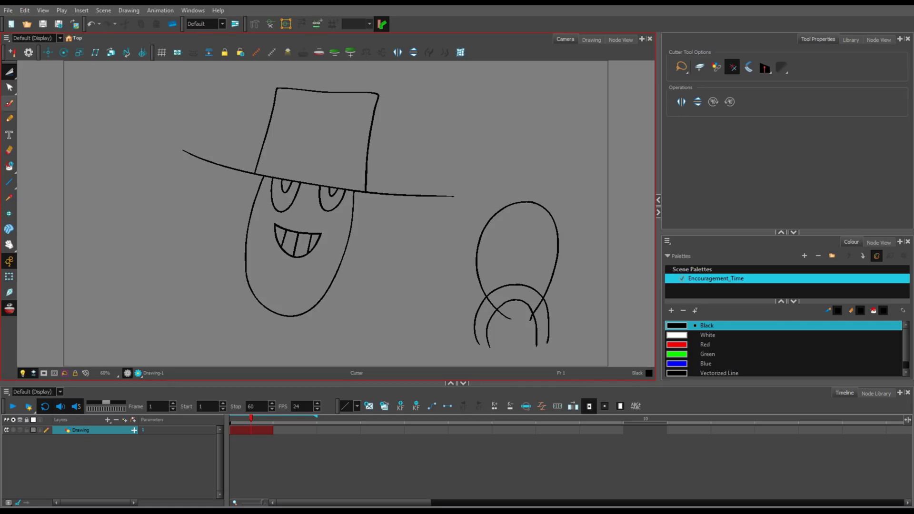
pyautogui.click(9, 102)
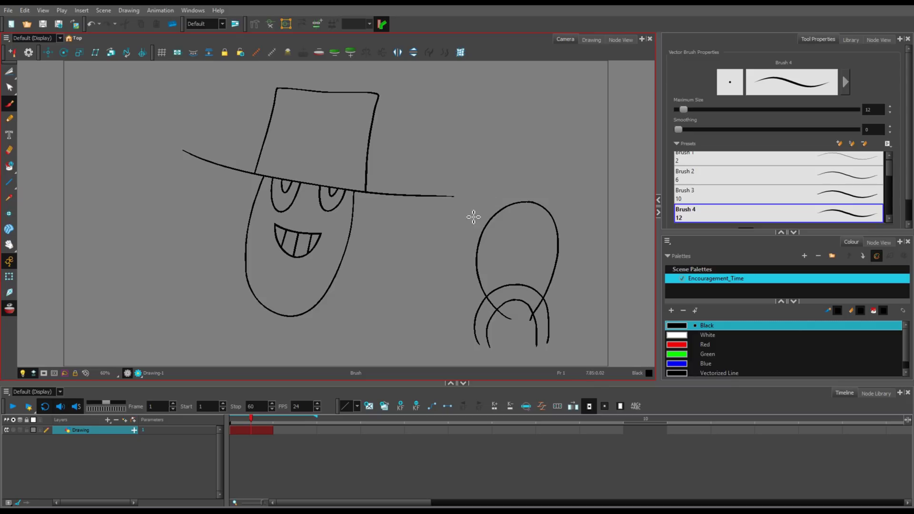
pyautogui.moveTo(469, 213); pyautogui.dragTo(580, 223)
# Trim the torso above the shoulder line, the shoulder line's ends, and the lines overlapping between torso and legs with the Cutter
pyautogui.hotkey('alt', 't')
pyautogui.hotkey('alt', 'b')
pyautogui.hotkey('alt', 't')
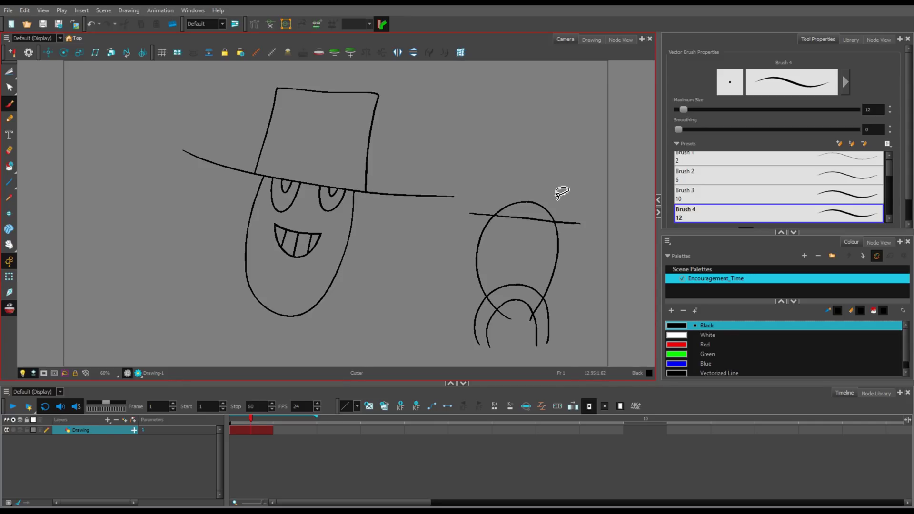
pyautogui.moveTo(569, 182); pyautogui.dragTo(557, 218)
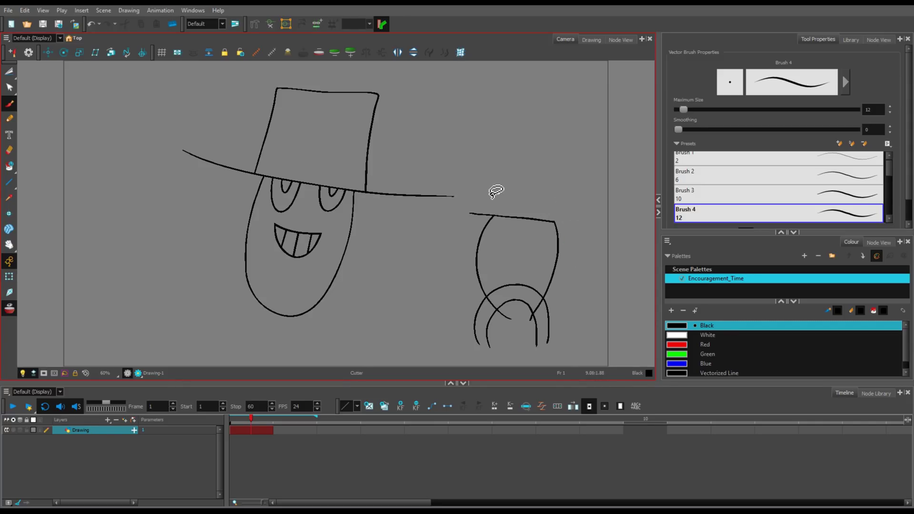
pyautogui.moveTo(522, 297)
pyautogui.mouseDown()
pyautogui.moveTo(506, 320)
pyautogui.moveTo(534, 310)
pyautogui.moveTo(490, 360)
pyautogui.mouseUp()
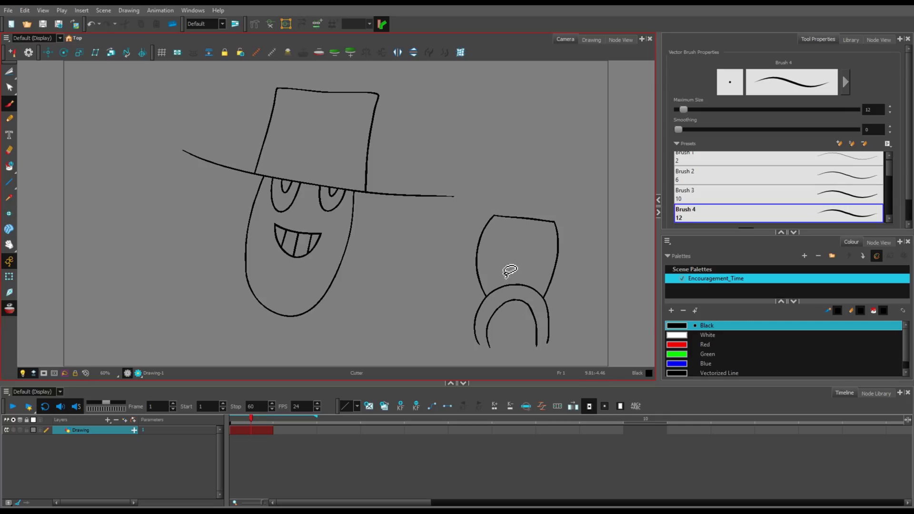
pyautogui.moveTo(499, 265); pyautogui.dragTo(520, 321)
# Brush a ground line and slanted strokes across the leg ends, and trim the excess into two pointed feet
pyautogui.hotkey('alt', 'b')
pyautogui.moveTo(456, 337); pyautogui.dragTo(578, 348)
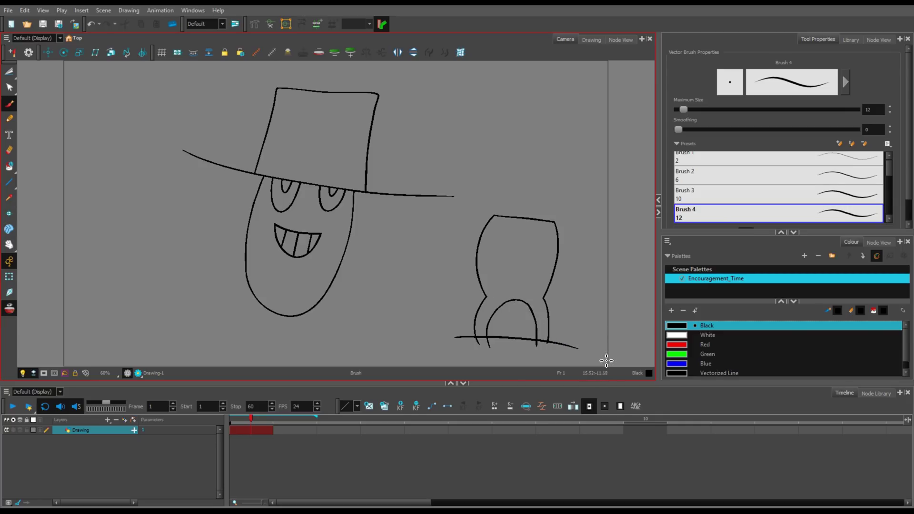
pyautogui.hotkey('ctrl', 'z')
pyautogui.moveTo(451, 336)
pyautogui.mouseDown()
pyautogui.moveTo(587, 340)
pyautogui.moveTo(582, 347)
pyautogui.mouseUp()
pyautogui.moveTo(477, 320)
pyautogui.mouseDown()
pyautogui.moveTo(451, 349)
pyautogui.moveTo(470, 326)
pyautogui.moveTo(467, 347)
pyautogui.moveTo(473, 327)
pyautogui.moveTo(500, 342)
pyautogui.moveTo(531, 322)
pyautogui.moveTo(537, 333)
pyautogui.moveTo(580, 327)
pyautogui.moveTo(585, 342)
pyautogui.mouseUp()
pyautogui.hotkey('alt', 't')
pyautogui.hotkey('alt', 'b')
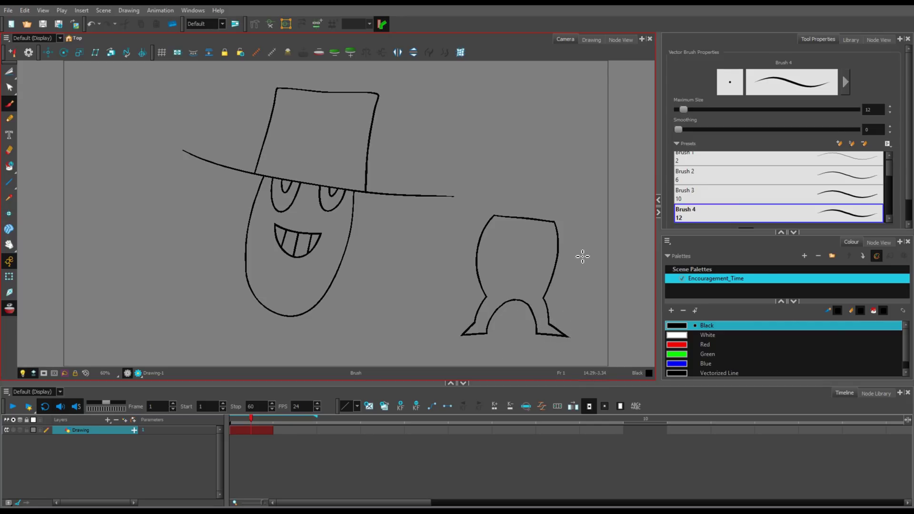
# Brush curved arms with round hands on both sides of the torso, and trim the lines overlapping inside the torso and hands
pyautogui.moveTo(502, 242)
pyautogui.mouseDown()
pyautogui.moveTo(431, 282)
pyautogui.moveTo(441, 277)
pyautogui.mouseUp()
pyautogui.moveTo(545, 239)
pyautogui.mouseDown()
pyautogui.moveTo(594, 291)
pyautogui.moveTo(573, 264)
pyautogui.moveTo(592, 288)
pyautogui.moveTo(603, 284)
pyautogui.mouseUp()
pyautogui.hotkey('alt', 't')
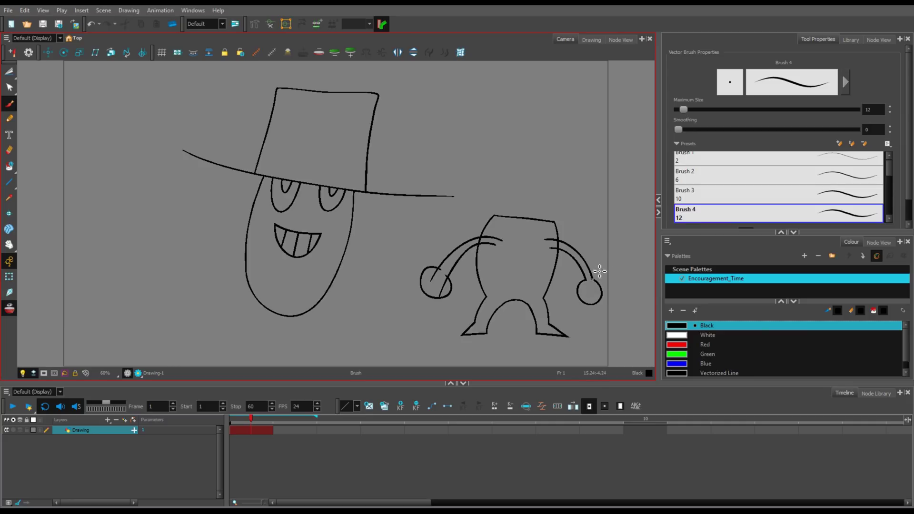
pyautogui.hotkey('ctrl', 'z')
pyautogui.moveTo(593, 281)
pyautogui.mouseDown()
pyautogui.moveTo(595, 265)
pyautogui.moveTo(593, 287)
pyautogui.moveTo(592, 272)
pyautogui.mouseUp()
pyautogui.hotkey('alt', 'b')
pyautogui.hotkey('alt', 't')
pyautogui.moveTo(495, 240)
pyautogui.mouseDown()
pyautogui.moveTo(489, 227)
pyautogui.moveTo(493, 250)
pyautogui.moveTo(490, 238)
pyautogui.mouseUp()
pyautogui.moveTo(447, 270)
pyautogui.mouseDown()
pyautogui.moveTo(439, 283)
pyautogui.moveTo(442, 265)
pyautogui.moveTo(455, 271)
pyautogui.mouseUp()
pyautogui.hotkey('alt', 'b')
pyautogui.hotkey('alt', 't')
pyautogui.moveTo(542, 251)
pyautogui.mouseDown()
pyautogui.moveTo(562, 268)
pyautogui.moveTo(557, 245)
pyautogui.mouseUp()
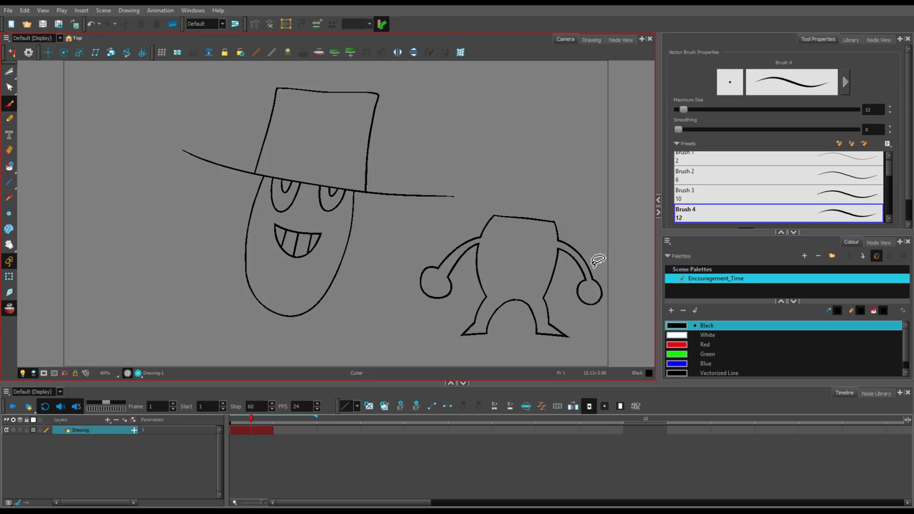
pyautogui.hotkey('alt', 'b')
pyautogui.hotkey('alt', 't')
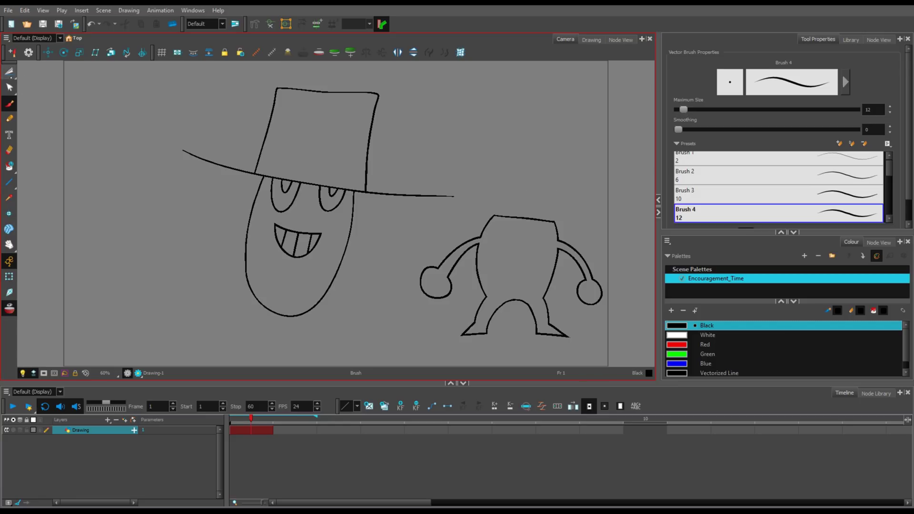
pyautogui.hotkey('alt', 'b')
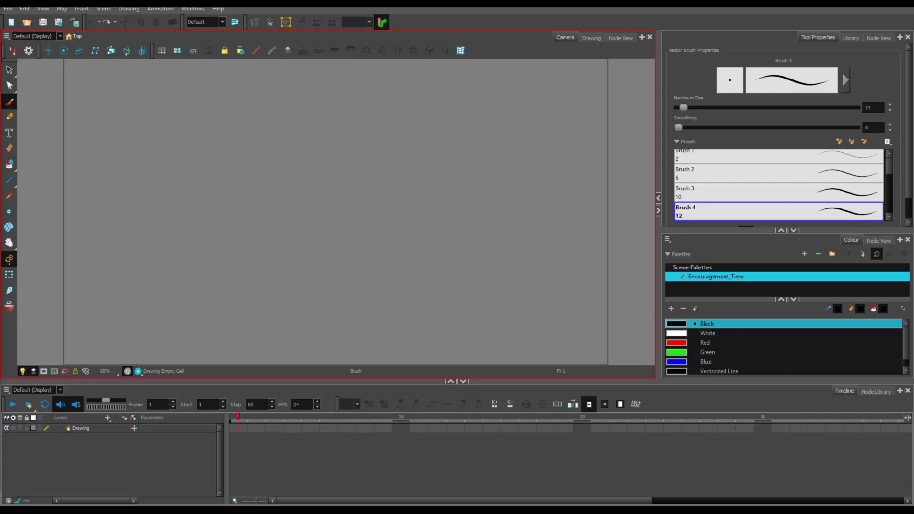
# Set the playback stop frame of the empty scene to 20
pyautogui.click(178, 442)
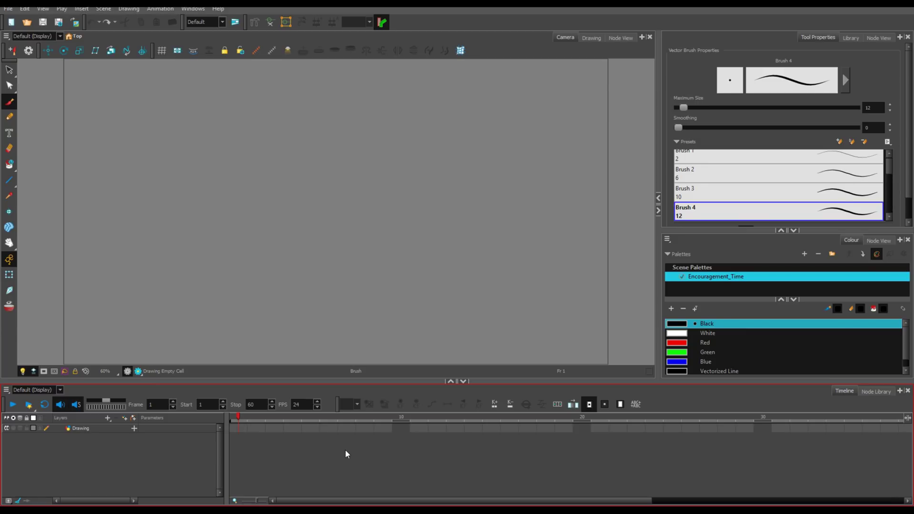
pyautogui.doubleClick(252, 404)
pyautogui.press('Return')
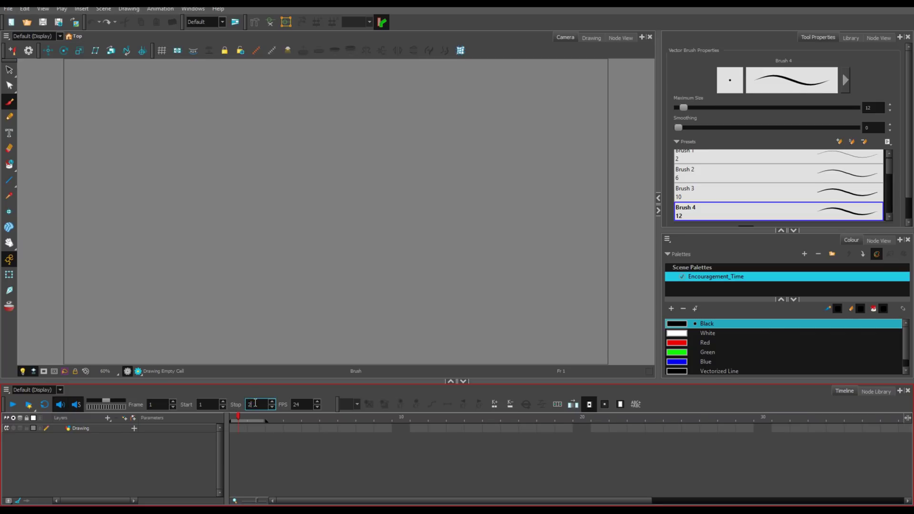
pyautogui.click(233, 423)
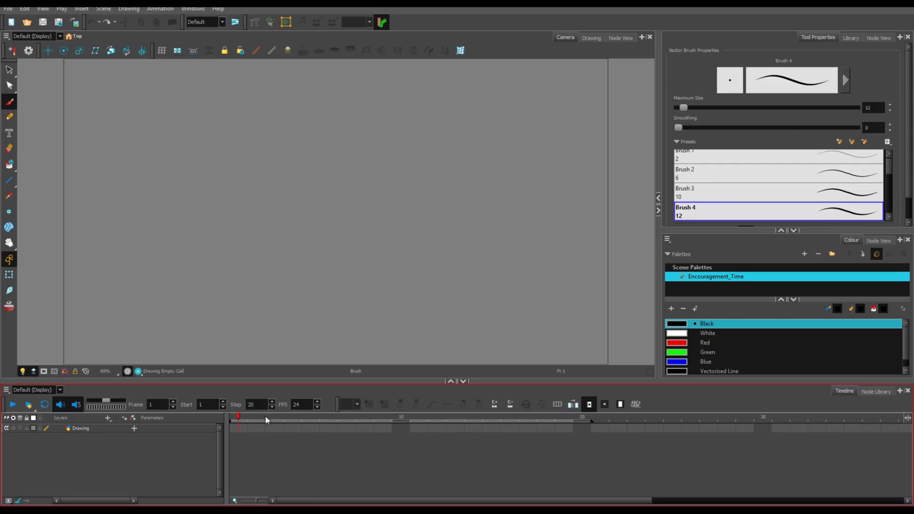
pyautogui.click(570, 421)
# Play back the empty 20-frame range, stop it and return to frame 1
pyautogui.click(13, 405)
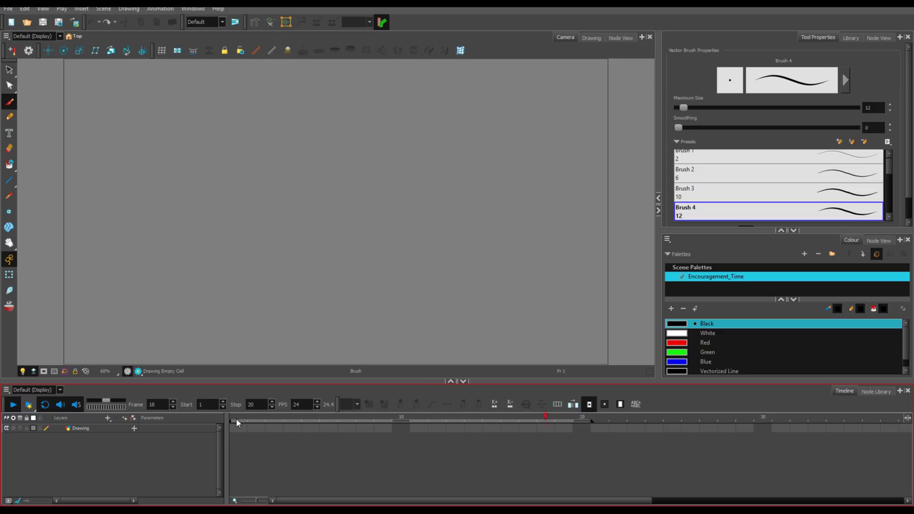
pyautogui.click(14, 404)
pyautogui.click(172, 408)
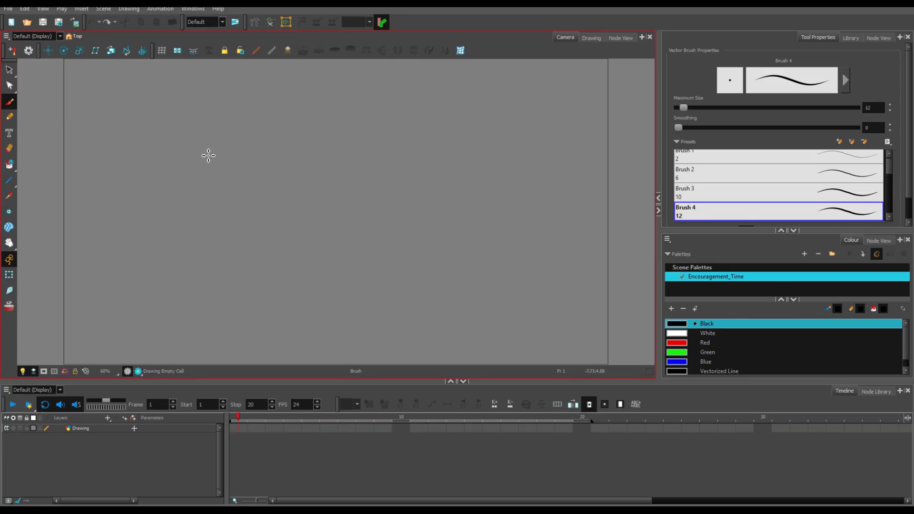
# Brush a horizontal wavy line on frame 1, and turn on Onion Skin at the empty frame 2
pyautogui.moveTo(187, 150)
pyautogui.mouseDown()
pyautogui.moveTo(215, 163)
pyautogui.moveTo(245, 142)
pyautogui.moveTo(284, 166)
pyautogui.moveTo(298, 150)
pyautogui.moveTo(328, 163)
pyautogui.moveTo(353, 154)
pyautogui.mouseUp()
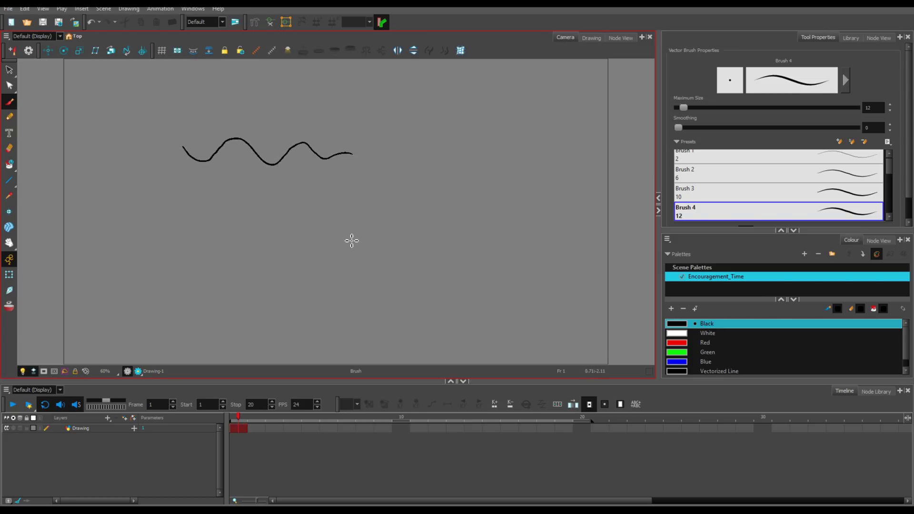
pyautogui.click(252, 428)
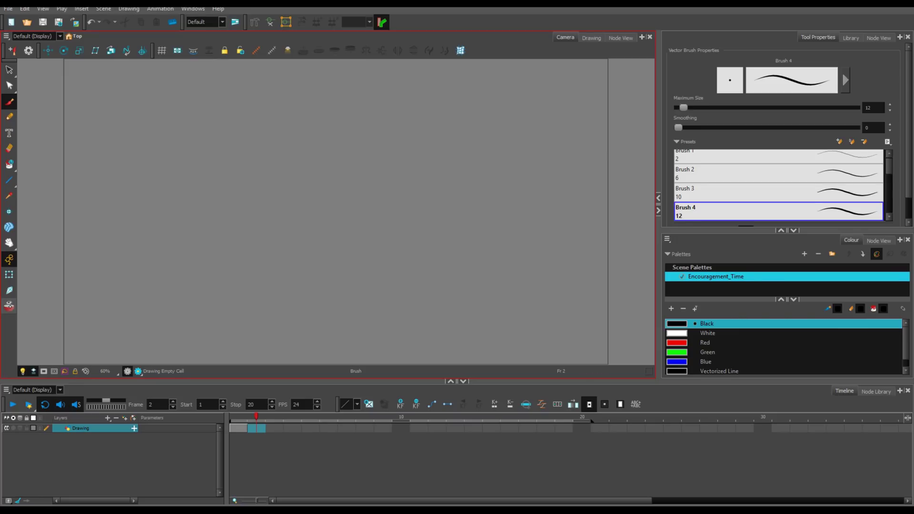
pyautogui.hotkey('alt', 'o')
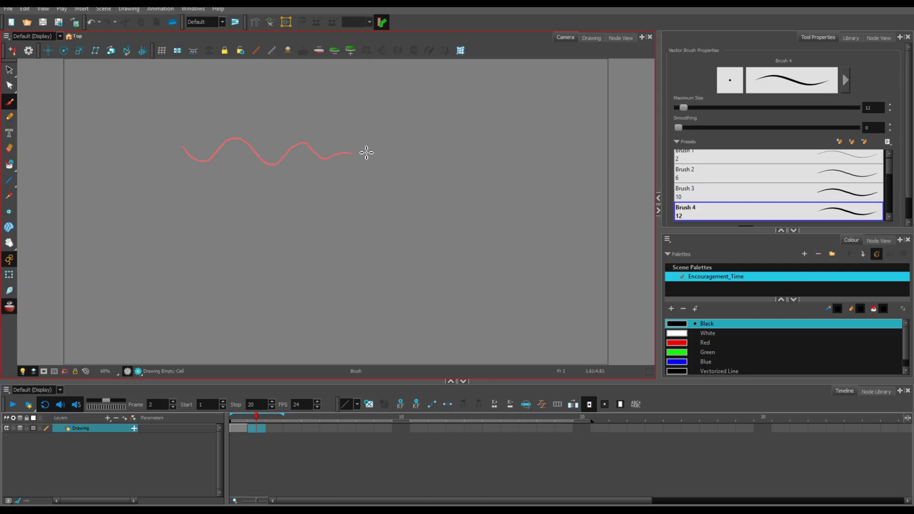
# Inspect the onion skin range markers around the empty frame 6 and return to frame 2
pyautogui.click(328, 428)
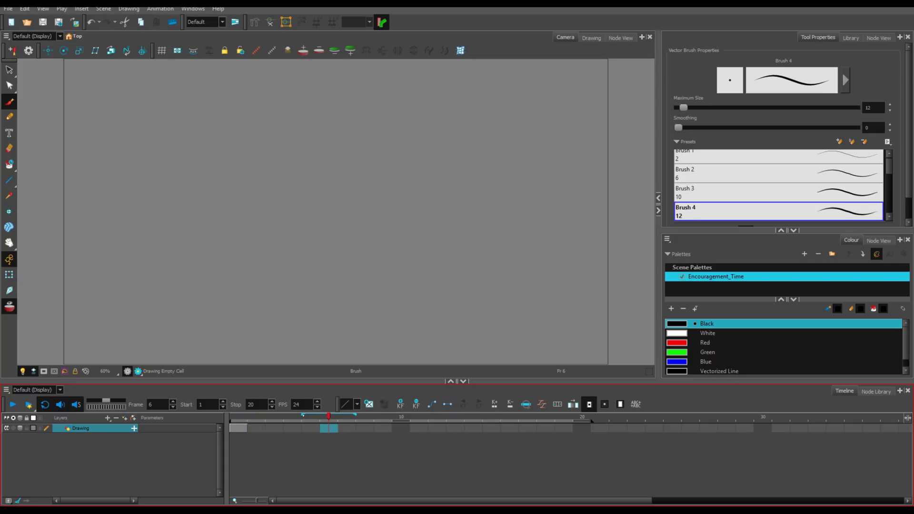
pyautogui.rightClick(302, 414)
pyautogui.click(292, 417)
pyautogui.moveTo(320, 413)
pyautogui.mouseDown()
pyautogui.moveTo(374, 414)
pyautogui.moveTo(319, 414)
pyautogui.mouseUp()
pyautogui.click(256, 428)
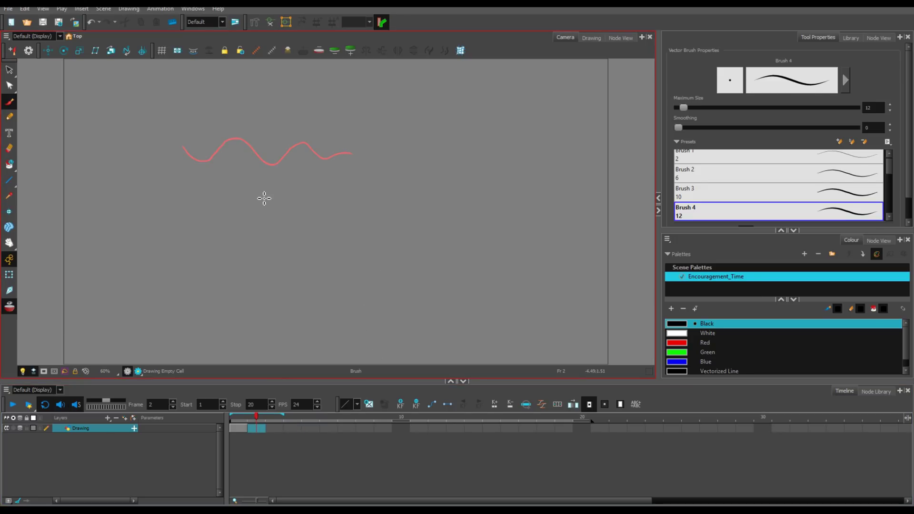
# Brush the wavy line on frames 2 to 5, advancing it along the red onion-skin trace and curling its leading end downward
pyautogui.moveTo(205, 158)
pyautogui.mouseDown()
pyautogui.moveTo(240, 142)
pyautogui.moveTo(279, 166)
pyautogui.moveTo(302, 150)
pyautogui.moveTo(374, 167)
pyautogui.mouseUp()
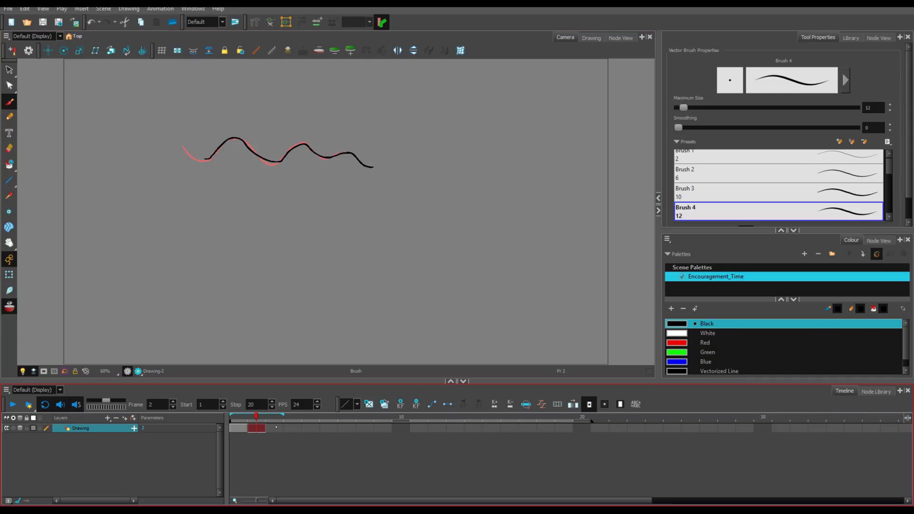
pyautogui.click(275, 429)
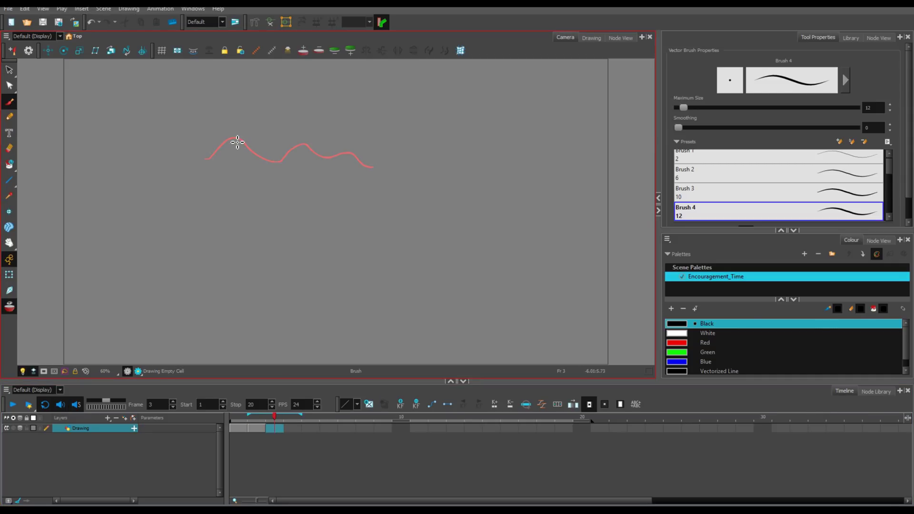
pyautogui.moveTo(233, 138)
pyautogui.mouseDown()
pyautogui.moveTo(260, 159)
pyautogui.moveTo(303, 146)
pyautogui.moveTo(356, 156)
pyautogui.moveTo(383, 181)
pyautogui.mouseUp()
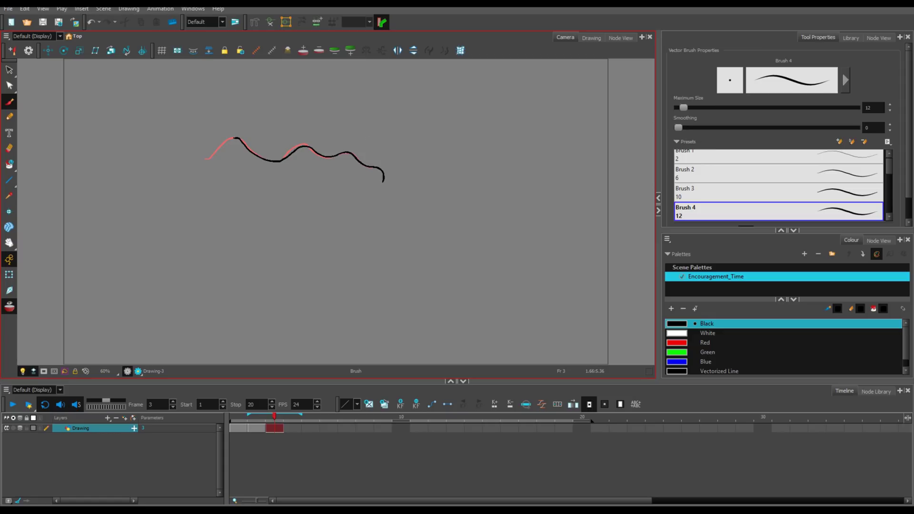
pyautogui.press('.')
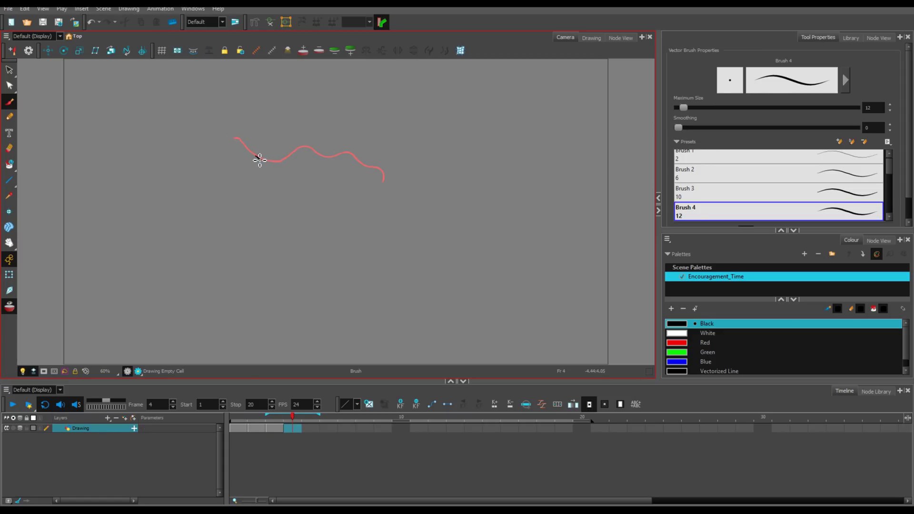
pyautogui.moveTo(260, 159)
pyautogui.mouseDown()
pyautogui.moveTo(286, 164)
pyautogui.moveTo(307, 150)
pyautogui.moveTo(331, 163)
pyautogui.moveTo(347, 157)
pyautogui.moveTo(387, 176)
pyautogui.moveTo(374, 208)
pyautogui.mouseUp()
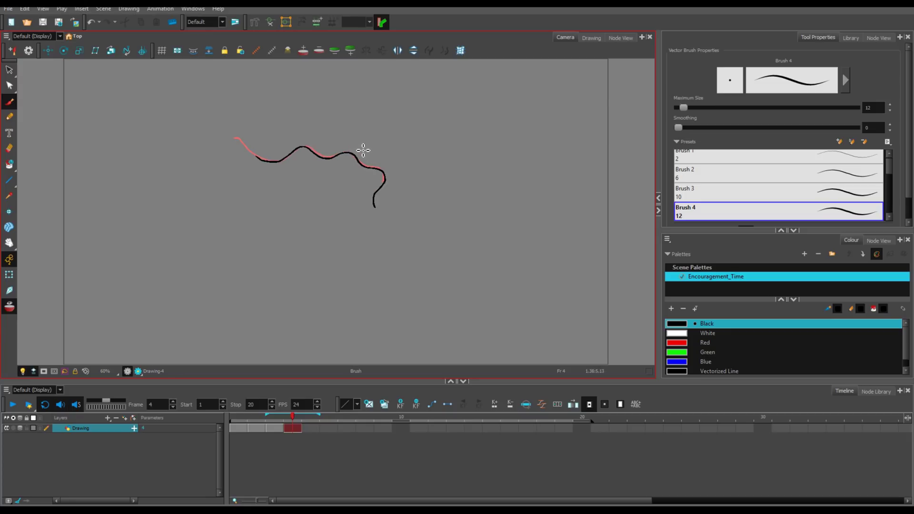
pyautogui.press('.')
pyautogui.moveTo(287, 158)
pyautogui.mouseDown()
pyautogui.moveTo(326, 163)
pyautogui.moveTo(353, 158)
pyautogui.moveTo(386, 178)
pyautogui.moveTo(362, 216)
pyautogui.mouseUp()
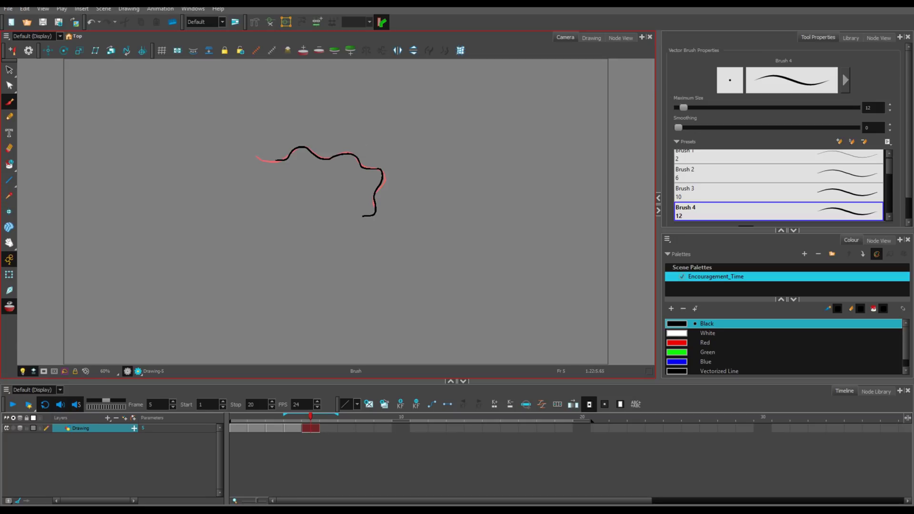
# Flip back and forth through frames 2 to 6 to check the line's motion
pyautogui.press(',')
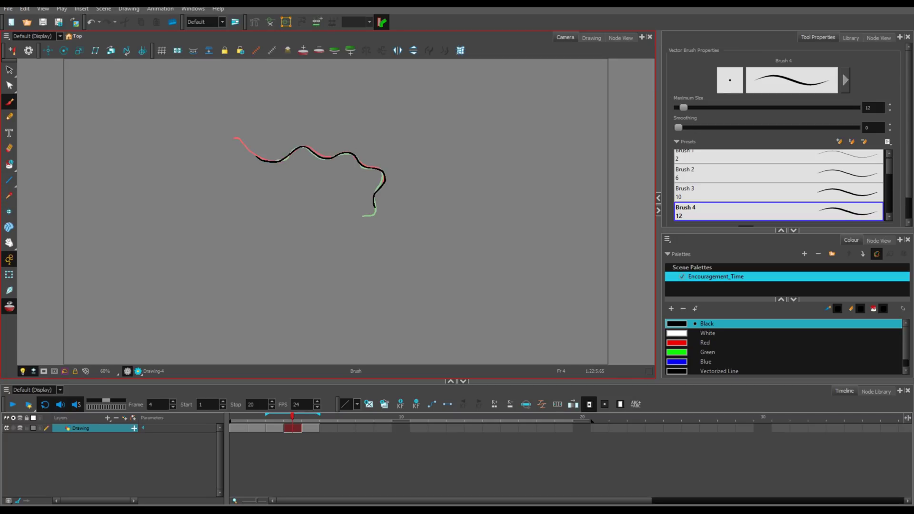
pyautogui.press(',')
pyautogui.press('.')
pyautogui.press('.')
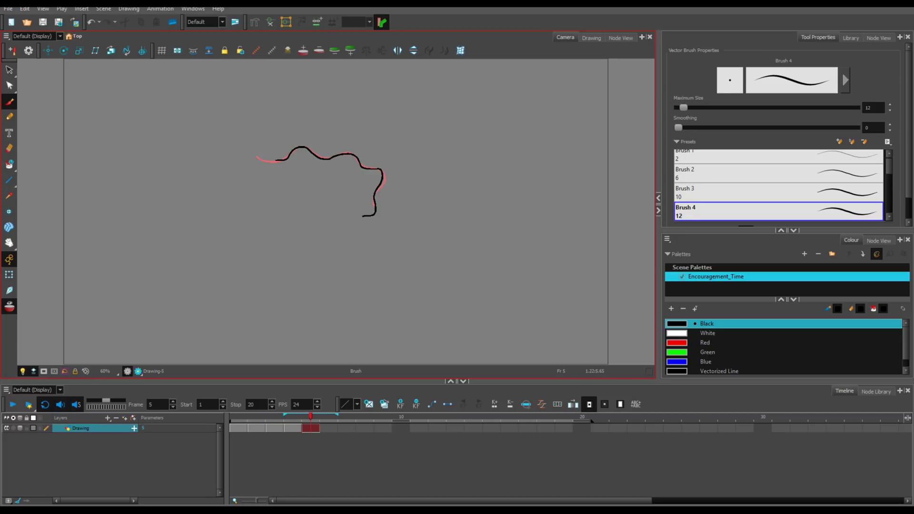
pyautogui.press(',')
pyautogui.press(',')
pyautogui.press(',')
pyautogui.press('.')
pyautogui.press('.')
pyautogui.press('.')
pyautogui.press(',')
pyautogui.press('.')
pyautogui.press('.')
pyautogui.press(',')
pyautogui.press('.')
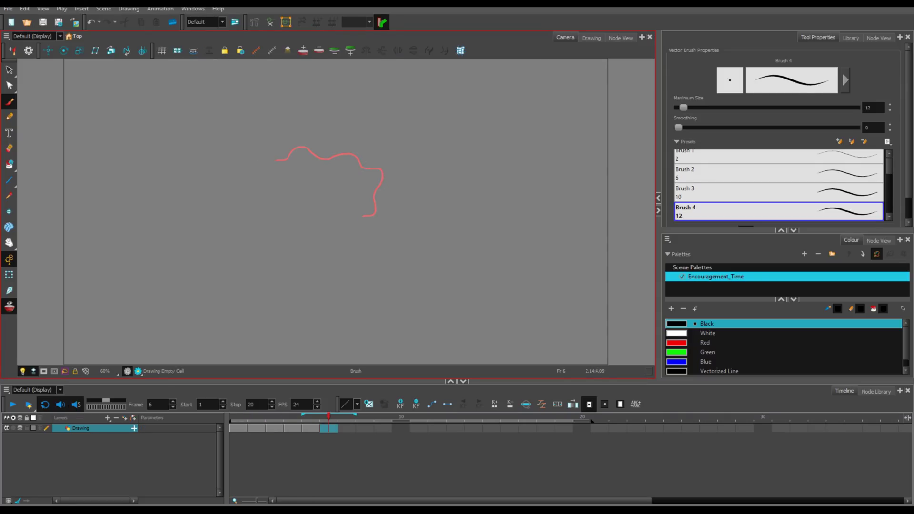
pyautogui.press(',')
# Brush the wavy line on frames 6 to 10, following the onion skin and carrying its leading end around into an open loop
pyautogui.press('.')
pyautogui.moveTo(303, 151)
pyautogui.mouseDown()
pyautogui.moveTo(383, 174)
pyautogui.moveTo(380, 210)
pyautogui.moveTo(358, 221)
pyautogui.mouseUp()
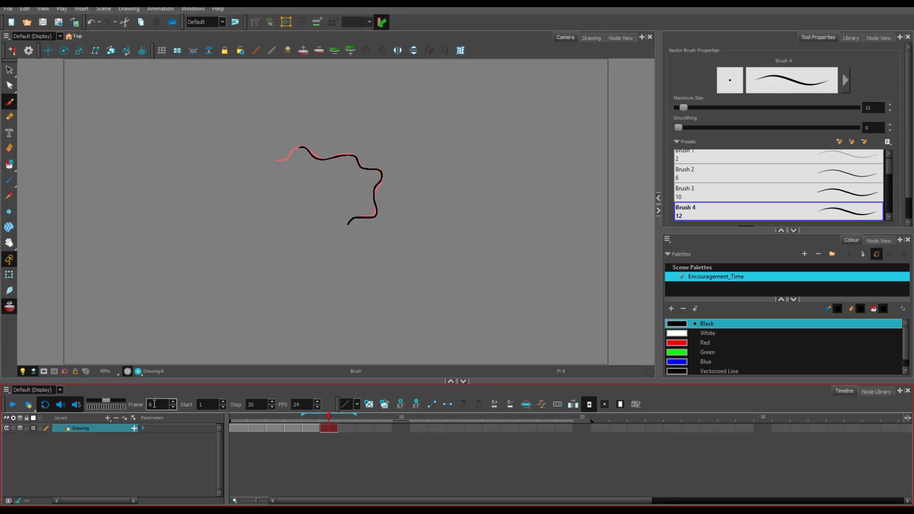
pyautogui.press('.')
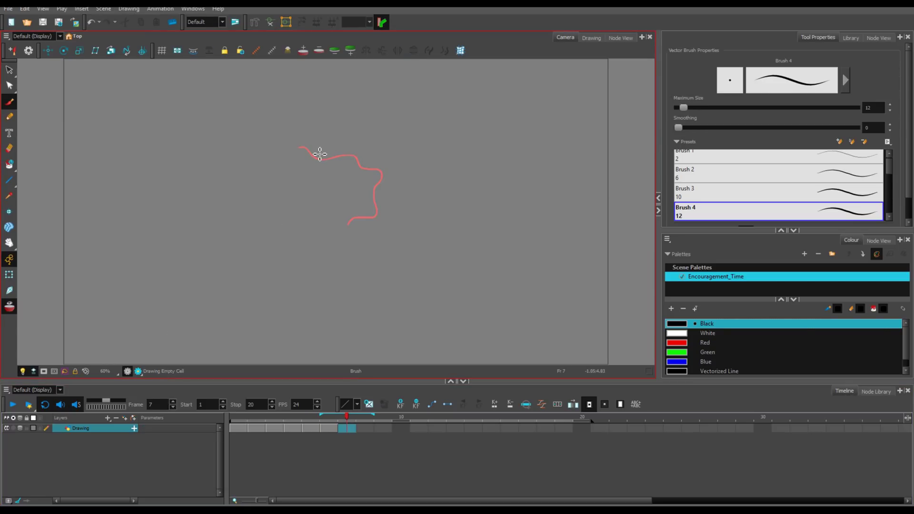
pyautogui.moveTo(317, 159)
pyautogui.mouseDown()
pyautogui.moveTo(355, 158)
pyautogui.moveTo(383, 176)
pyautogui.moveTo(380, 218)
pyautogui.moveTo(319, 227)
pyautogui.mouseUp()
pyautogui.press('.')
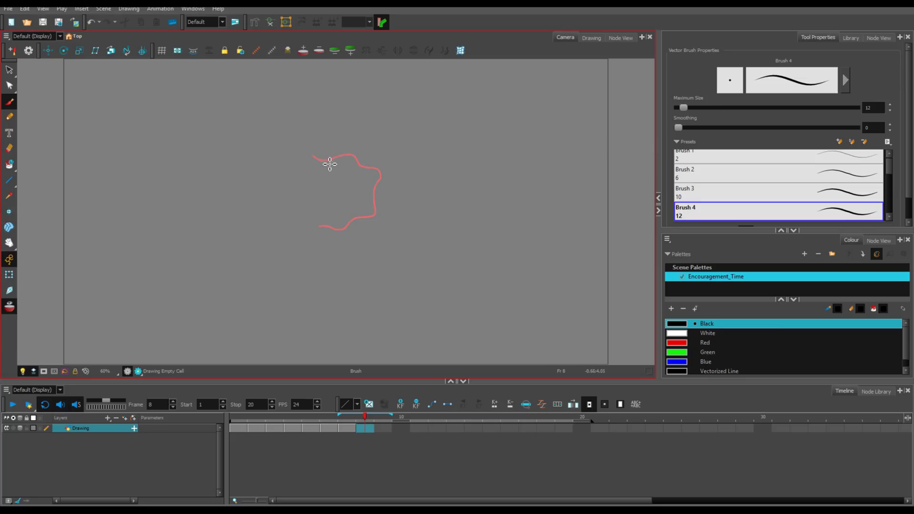
pyautogui.moveTo(334, 161)
pyautogui.mouseDown()
pyautogui.moveTo(381, 175)
pyautogui.moveTo(377, 208)
pyautogui.moveTo(344, 232)
pyautogui.moveTo(319, 233)
pyautogui.moveTo(311, 216)
pyautogui.mouseUp()
pyautogui.press('.')
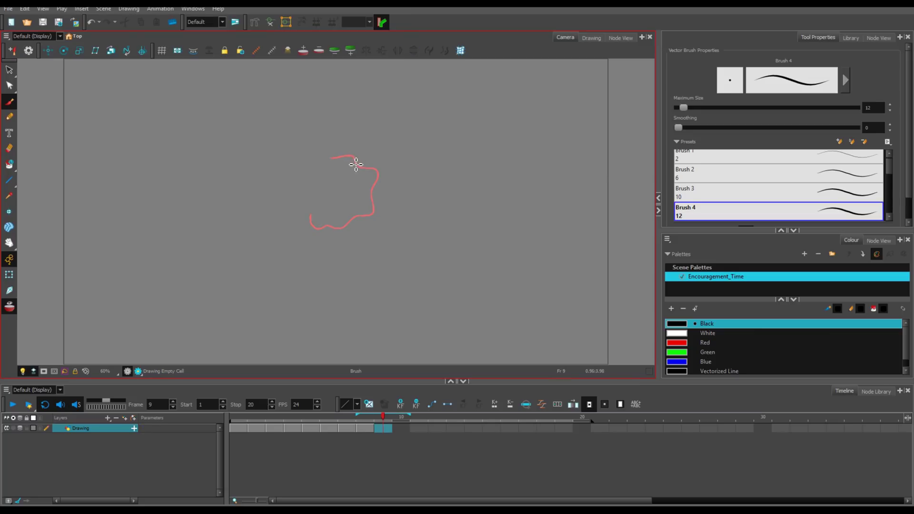
pyautogui.moveTo(352, 160)
pyautogui.mouseDown()
pyautogui.moveTo(380, 184)
pyautogui.moveTo(376, 215)
pyautogui.moveTo(326, 231)
pyautogui.moveTo(315, 226)
pyautogui.moveTo(305, 198)
pyautogui.mouseUp()
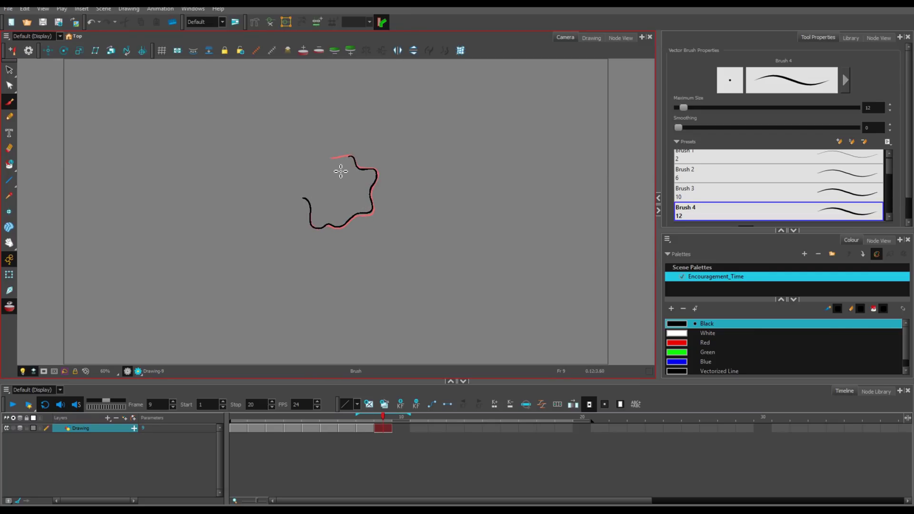
pyautogui.press('.')
pyautogui.moveTo(362, 171)
pyautogui.mouseDown()
pyautogui.moveTo(374, 205)
pyautogui.moveTo(345, 231)
pyautogui.moveTo(320, 233)
pyautogui.moveTo(299, 182)
pyautogui.mouseUp()
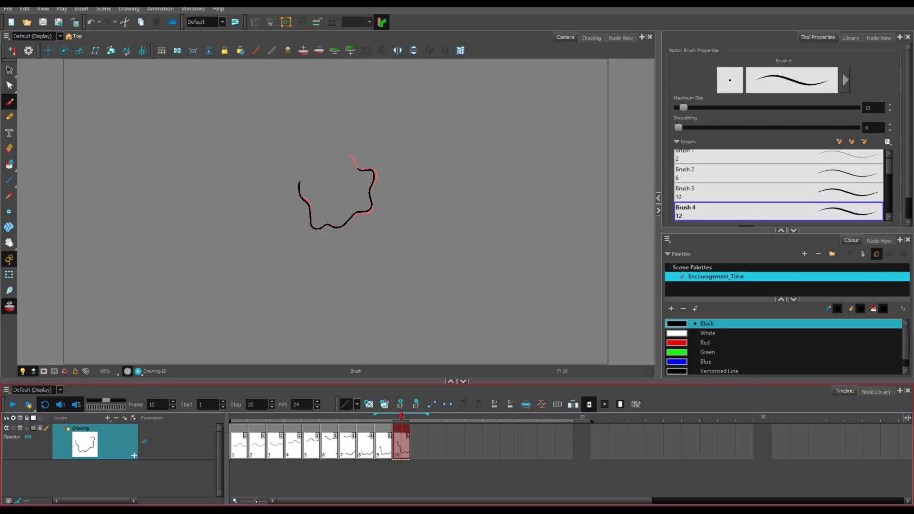
# Enlarge the timeline cells so all ten drawing thumbnails are readable from frame 1
pyautogui.moveTo(256, 501); pyautogui.dragTo(259, 502)
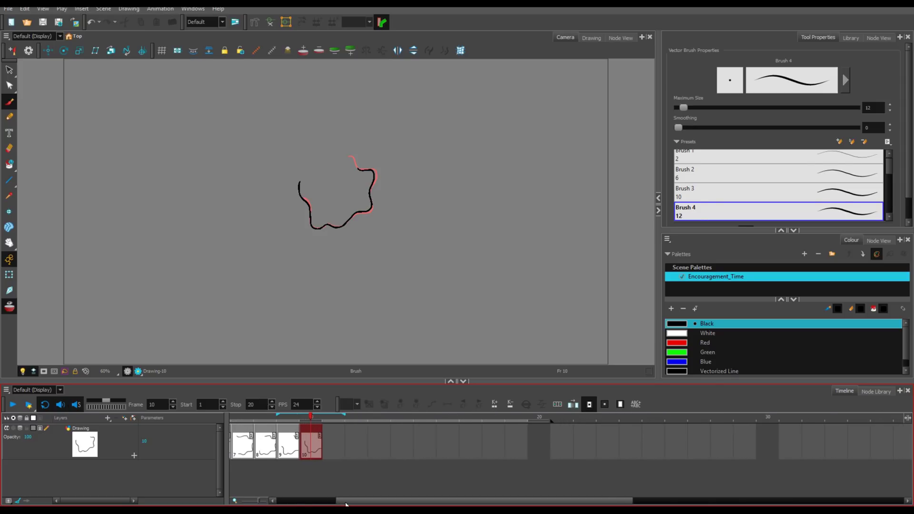
pyautogui.hscroll(-3, 343, 442)
pyautogui.scroll(-4, 461, 436)
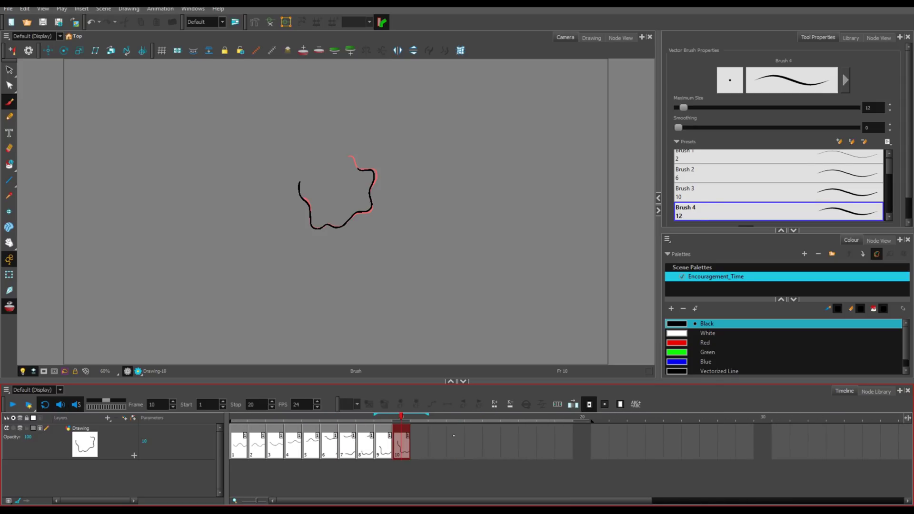
pyautogui.hscroll(2, 435, 442)
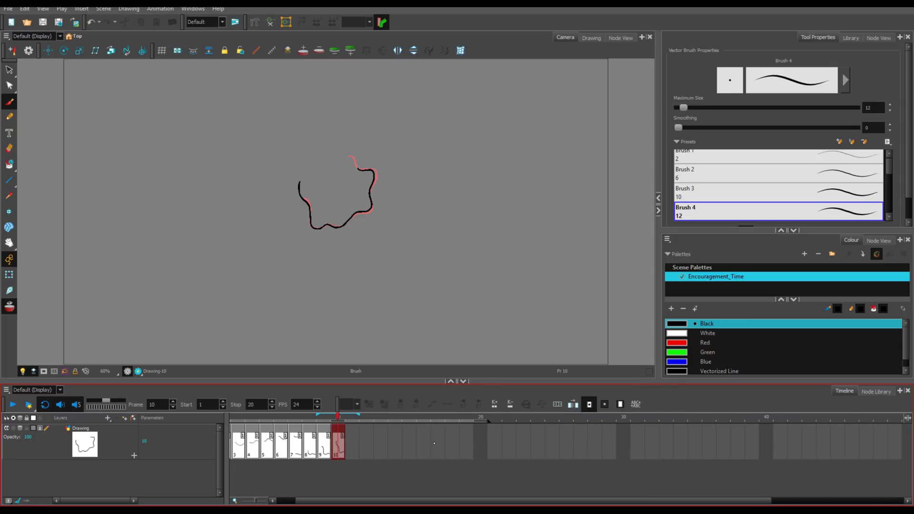
pyautogui.scroll(4, 425, 444)
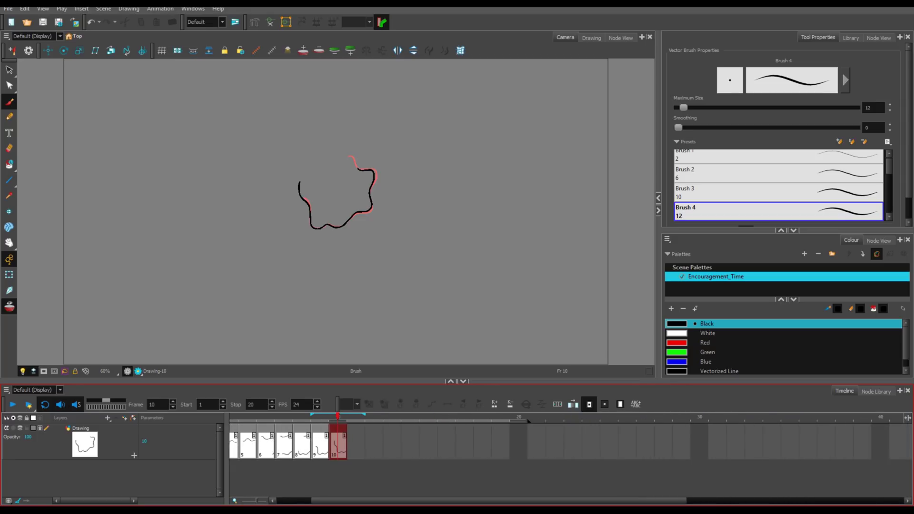
pyautogui.hscroll(-5, 423, 445)
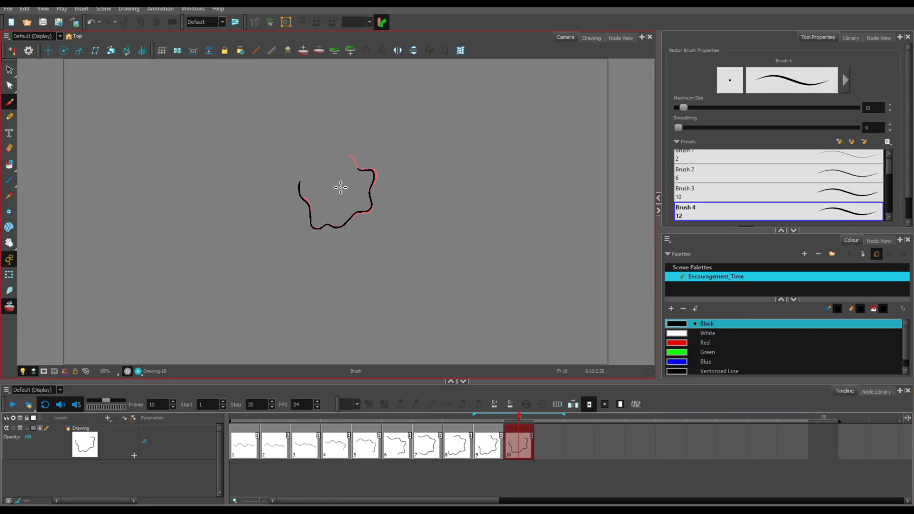
# Zoom the canvas out and in, and settle at 50% with the whole camera frame in view
pyautogui.press('2')
pyautogui.press('2')
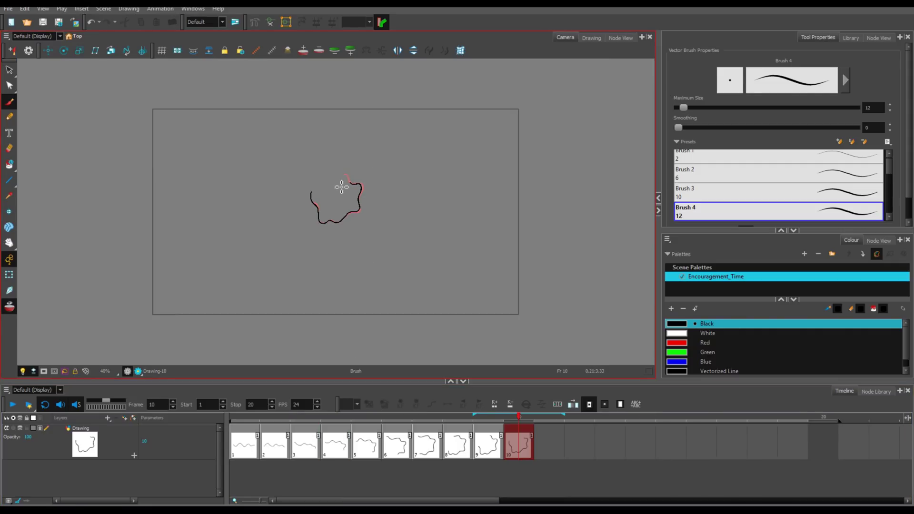
pyautogui.press('2')
pyautogui.press('2')
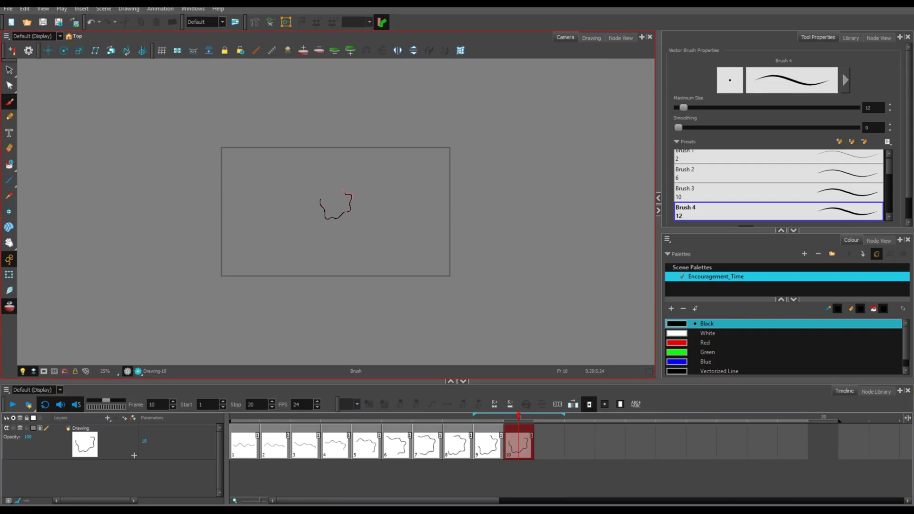
pyautogui.press('1')
pyautogui.press('1')
pyautogui.press('1')
pyautogui.press('1')
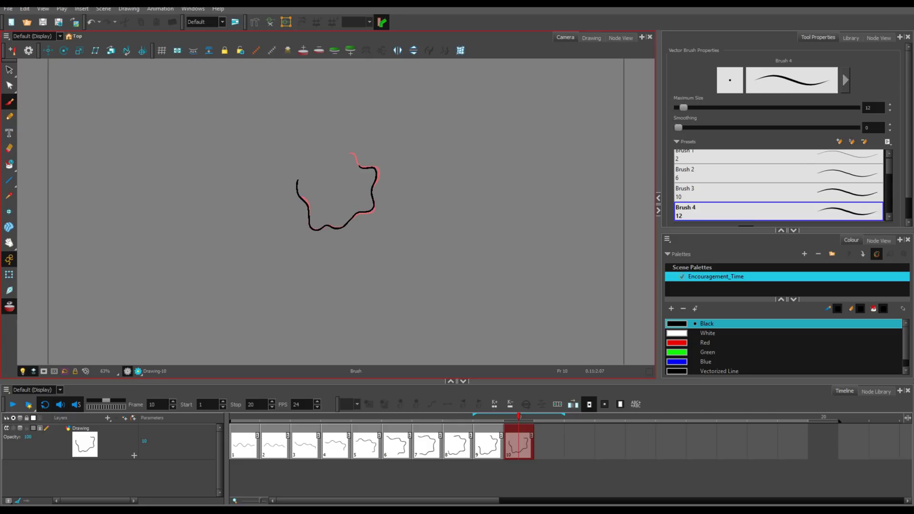
pyautogui.press('1')
pyautogui.press('1')
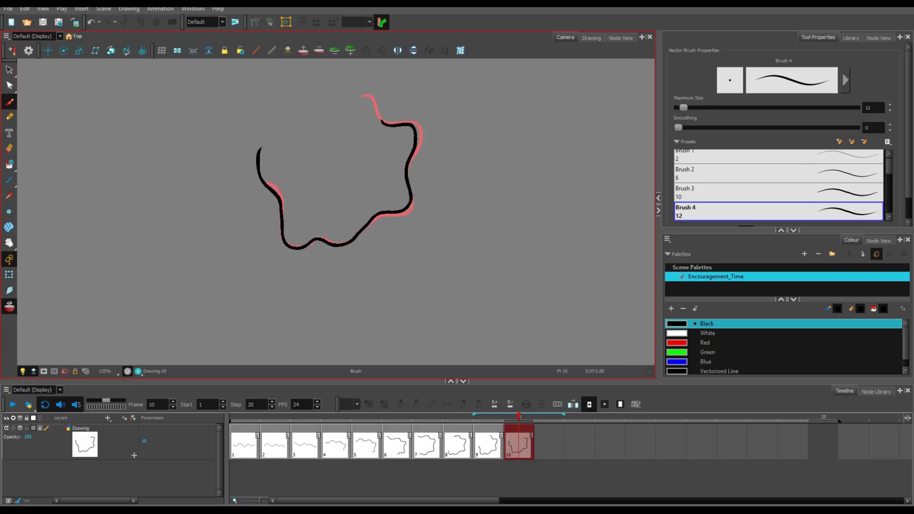
pyautogui.press('2')
pyautogui.press('2')
pyautogui.press('2')
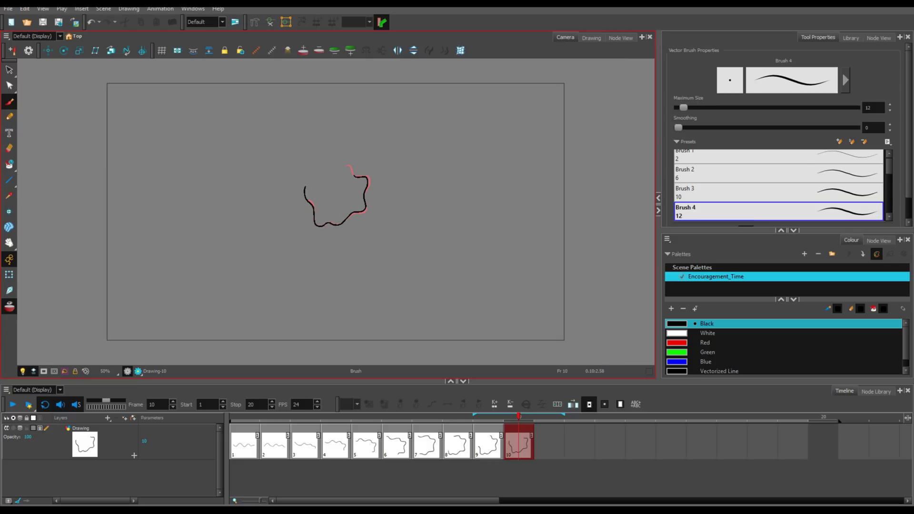
# Extend the exposure of drawing 1 to two frames, pushing the following drawings one frame along
pyautogui.click(432, 420)
pyautogui.click(245, 443)
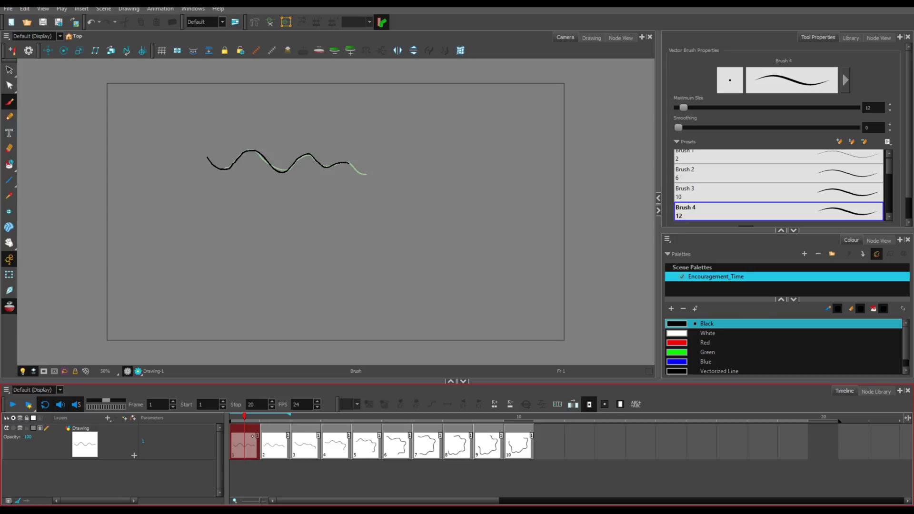
pyautogui.click(825, 431)
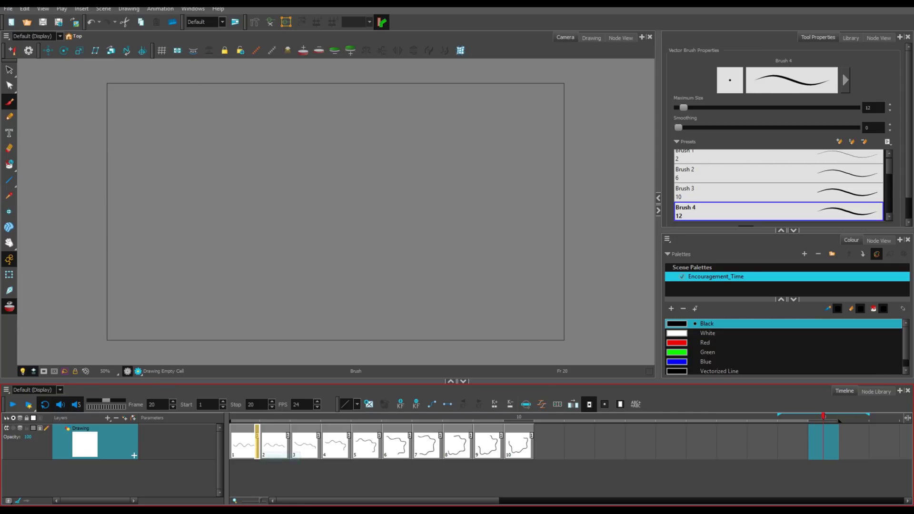
pyautogui.click(267, 445)
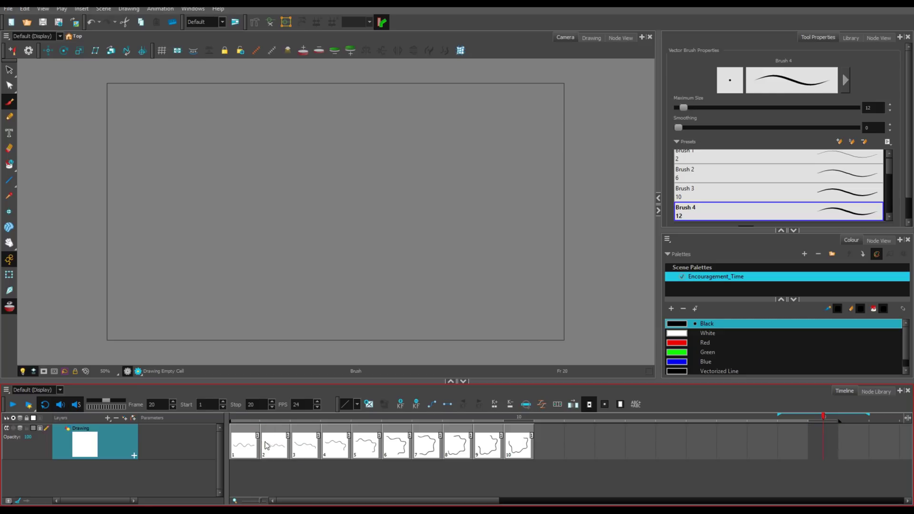
pyautogui.moveTo(267, 445); pyautogui.dragTo(282, 443)
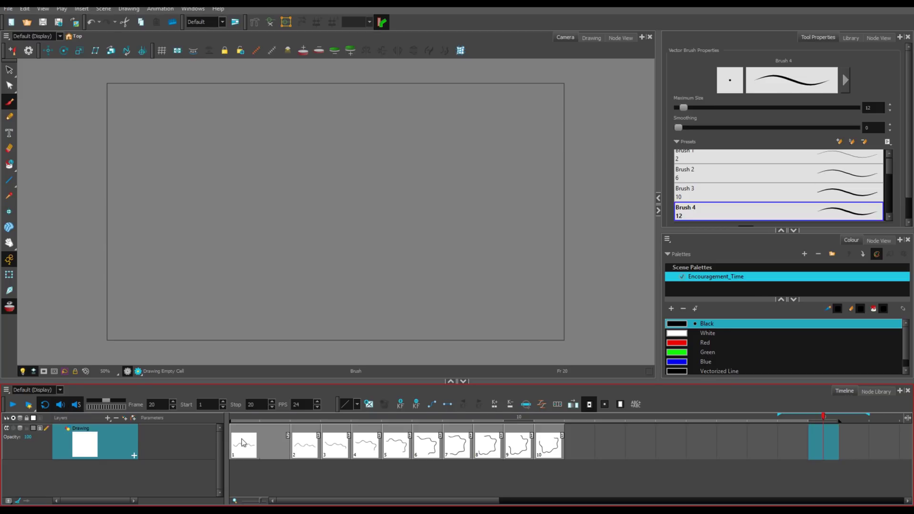
# Compare frames 1 and 2 to examine the held exposure of drawing 1
pyautogui.click(243, 443)
pyautogui.click(268, 429)
pyautogui.click(257, 430)
pyautogui.click(273, 431)
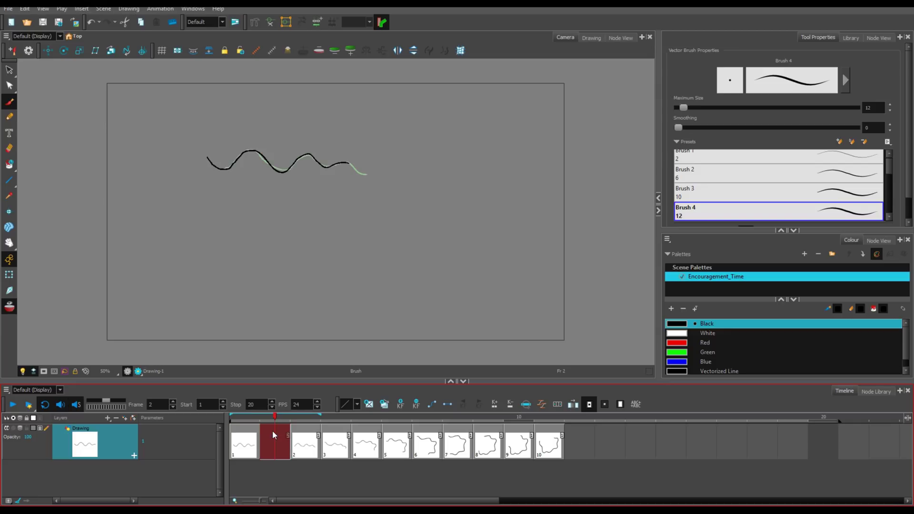
# Extend the exposure of drawings 2 to 10 to two frames each, filling the range up to frame 20
pyautogui.click(307, 437)
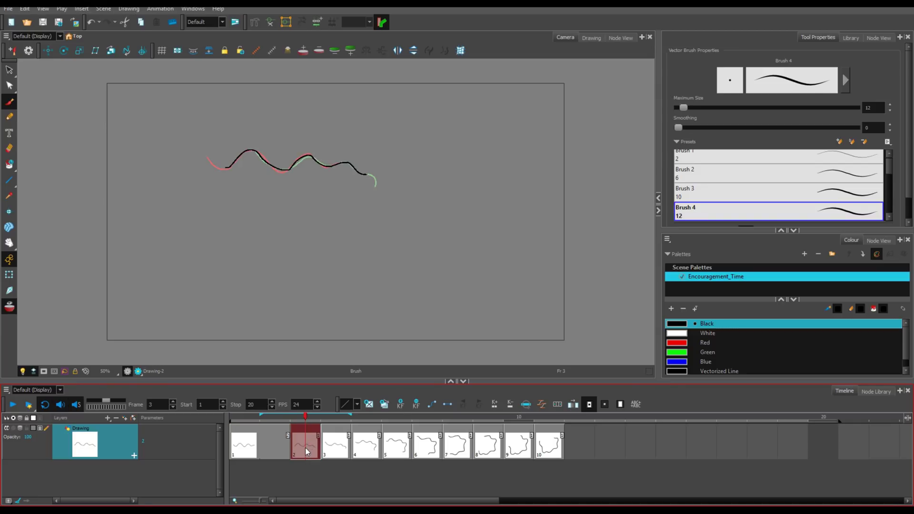
pyautogui.moveTo(317, 442); pyautogui.dragTo(401, 434)
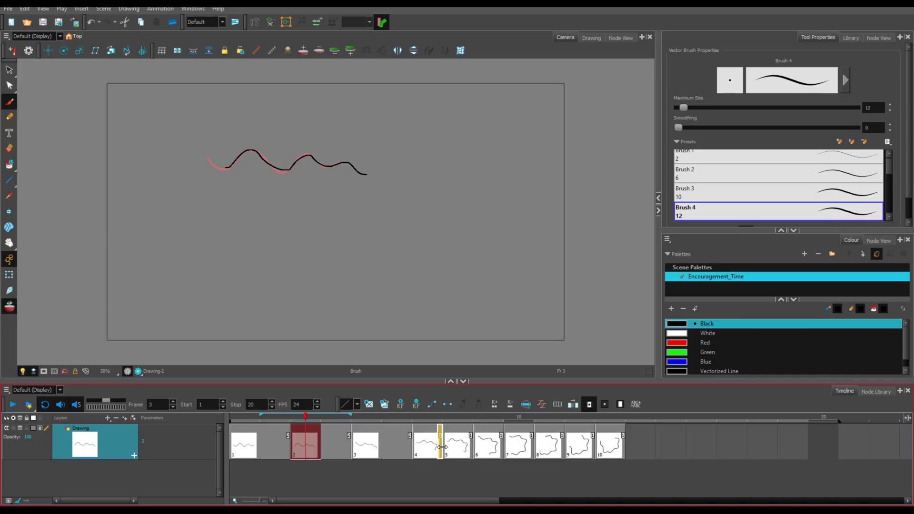
pyautogui.moveTo(440, 446); pyautogui.dragTo(826, 435)
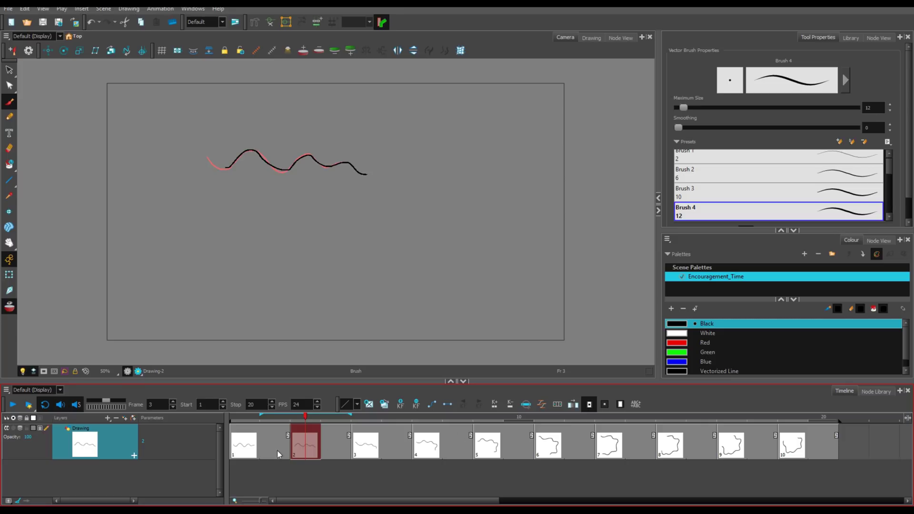
# Step through the exposed drawings from 1 to 10 and return to frame 1 to examine the line's motion on twos
pyautogui.click(245, 445)
pyautogui.click(306, 445)
pyautogui.click(397, 445)
pyautogui.click(427, 445)
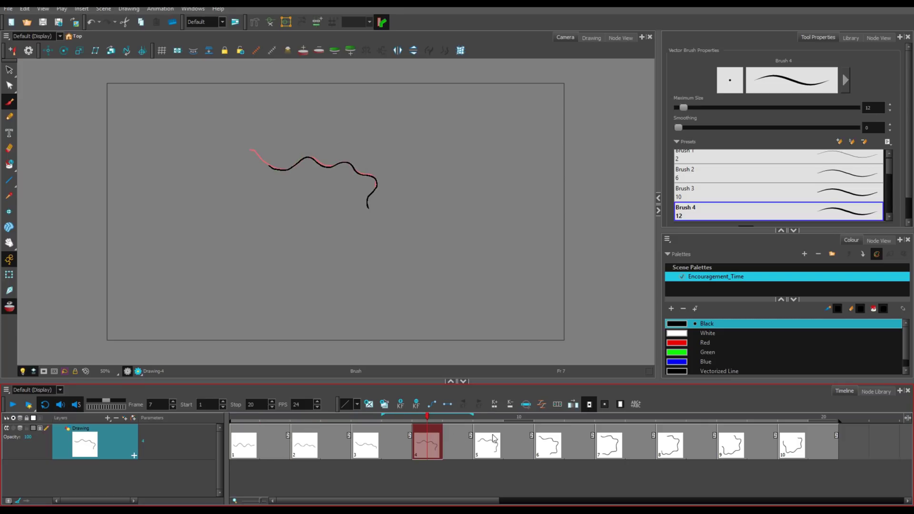
pyautogui.click(489, 440)
pyautogui.click(550, 440)
pyautogui.click(611, 440)
pyautogui.click(672, 441)
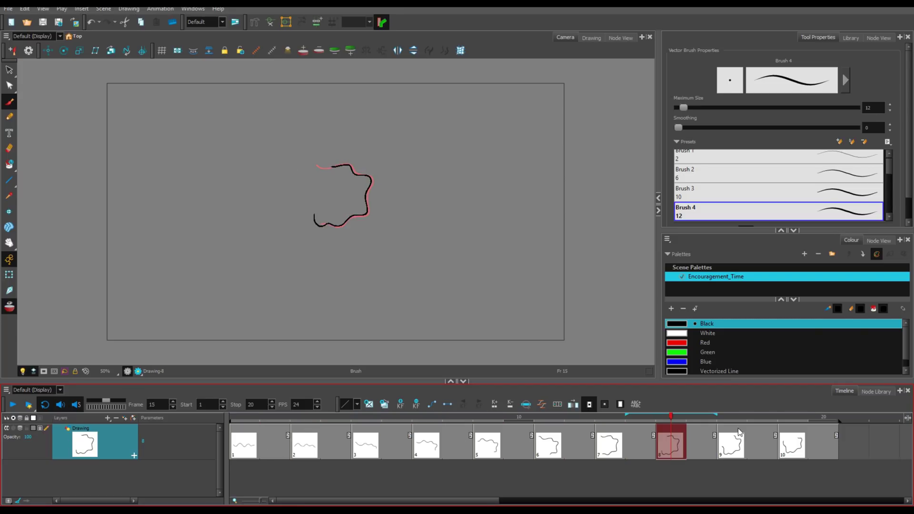
pyautogui.click(739, 432)
pyautogui.click(793, 440)
pyautogui.click(259, 438)
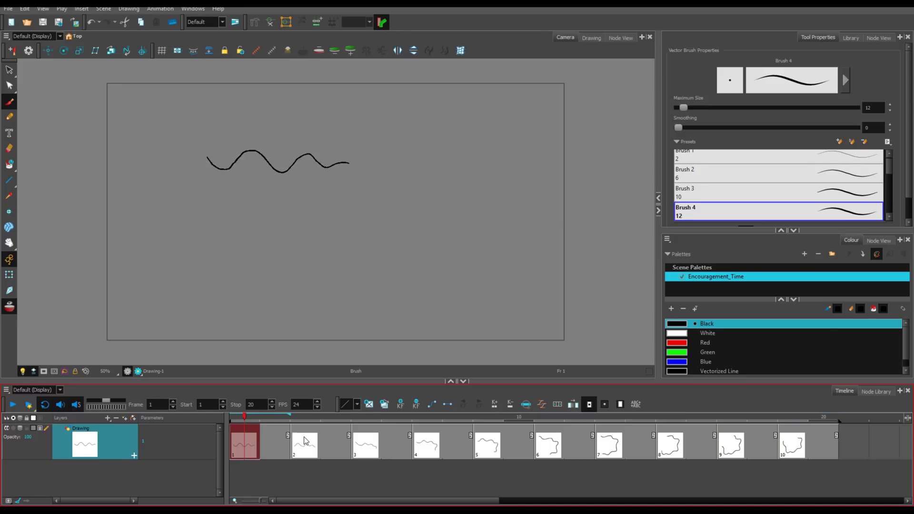
# Compare the first four drawings and the held frame of drawing 1, and play the animation from frame 1
pyautogui.click(304, 436)
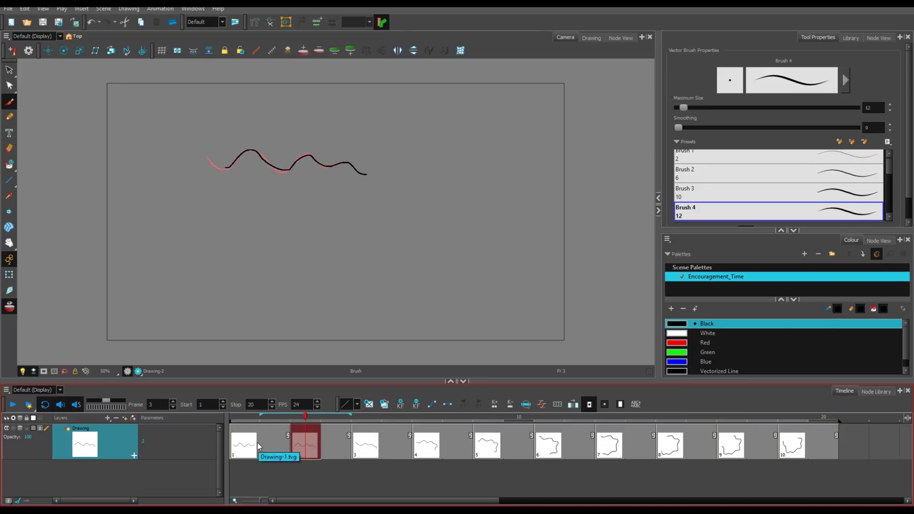
pyautogui.click(242, 443)
pyautogui.click(277, 445)
pyautogui.click(305, 444)
pyautogui.click(365, 443)
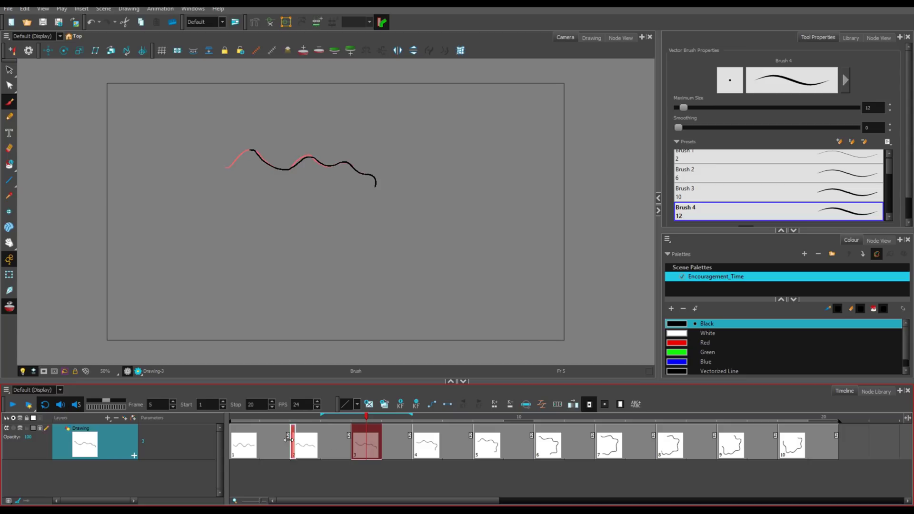
pyautogui.click(242, 440)
pyautogui.click(267, 435)
pyautogui.click(301, 436)
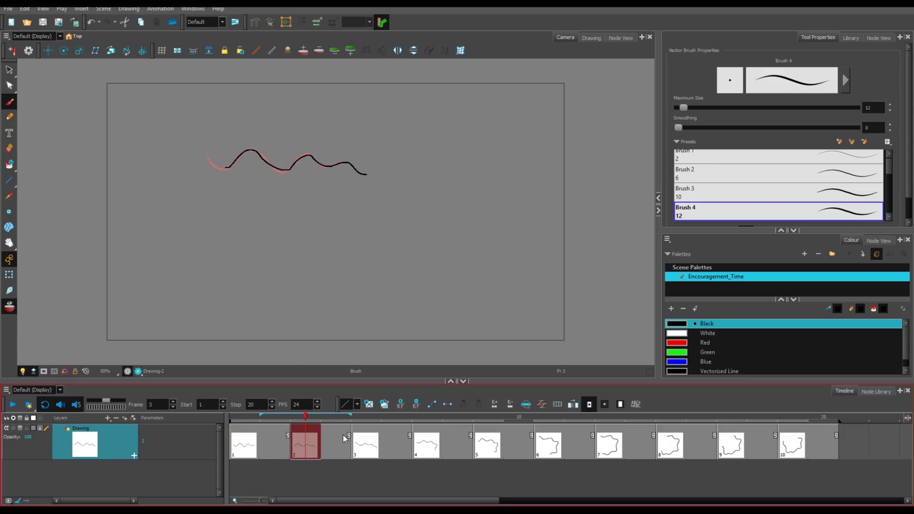
pyautogui.click(359, 439)
pyautogui.click(423, 438)
pyautogui.click(259, 433)
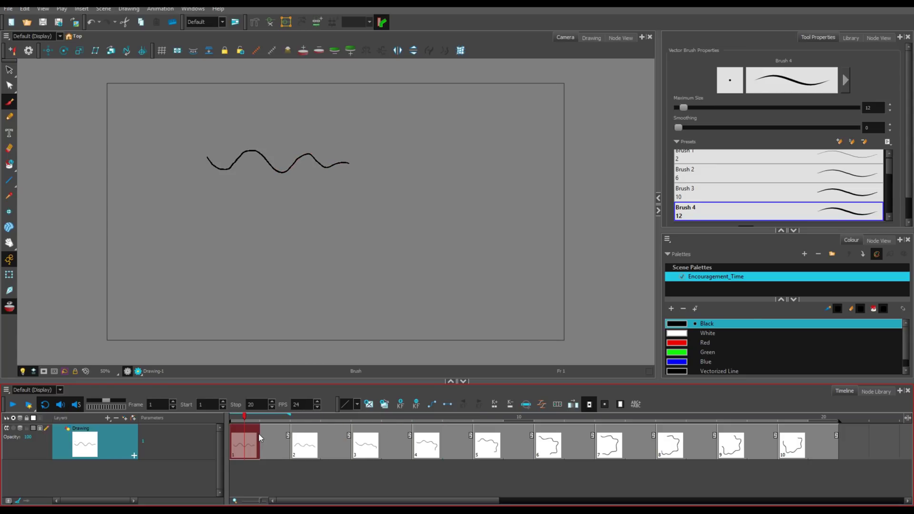
pyautogui.click(12, 405)
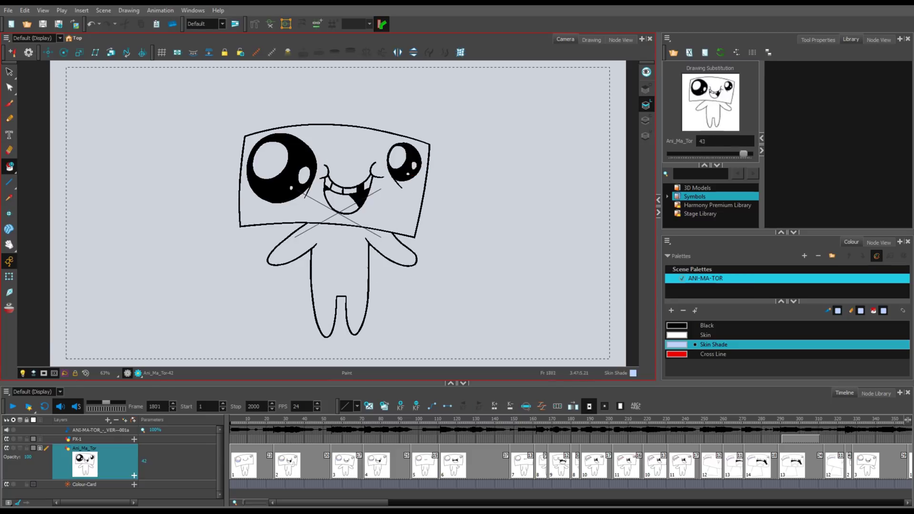
# Colour the character's eyes with Skin Shade and Eye_01 on the Ani_Ma_Tor layer, removing the red Cross Line guides across them
pyautogui.click(713, 354)
pyautogui.click(713, 344)
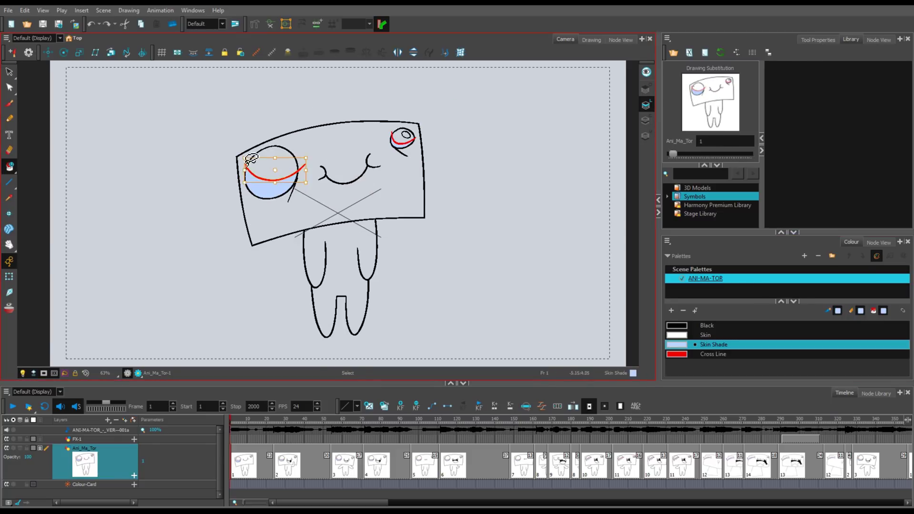
pyautogui.hotkey('alt', 's')
pyautogui.press('Return')
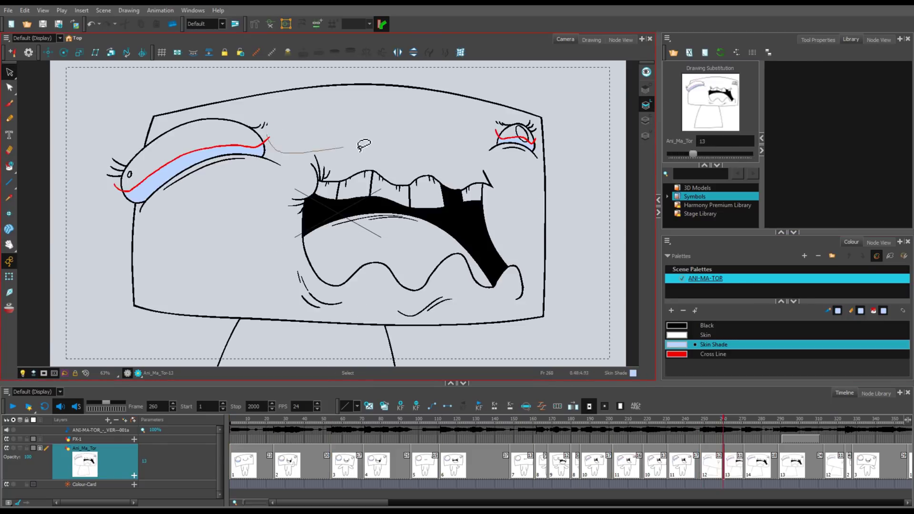
pyautogui.press('1')
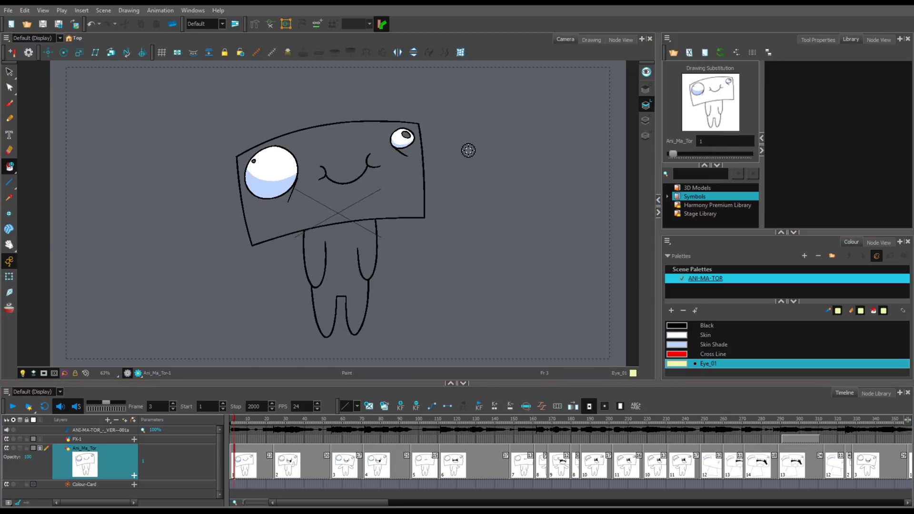
pyautogui.click(416, 154)
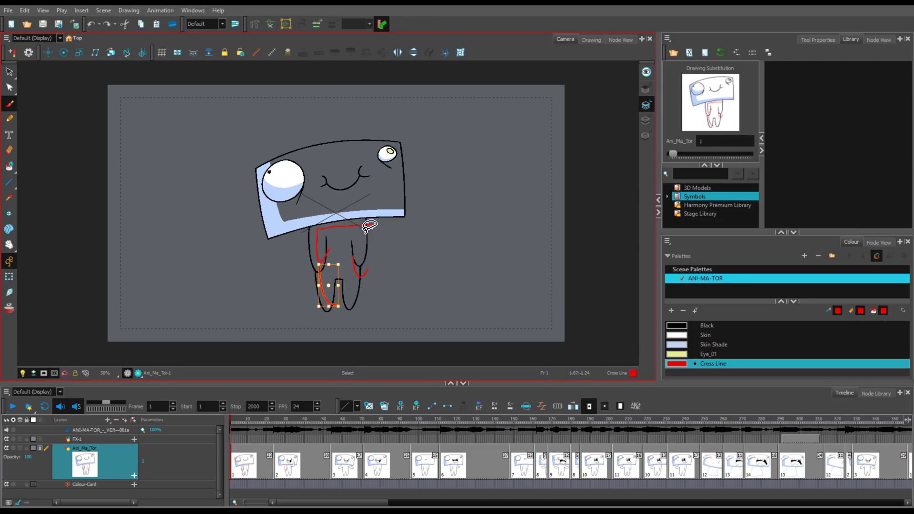
# Draw red Cross Line shading guides along the body and arm of the character in drawing 3
pyautogui.scroll(3, 327, 229)
pyautogui.scroll(-2, 327, 229)
pyautogui.moveTo(354, 234); pyautogui.dragTo(367, 260)
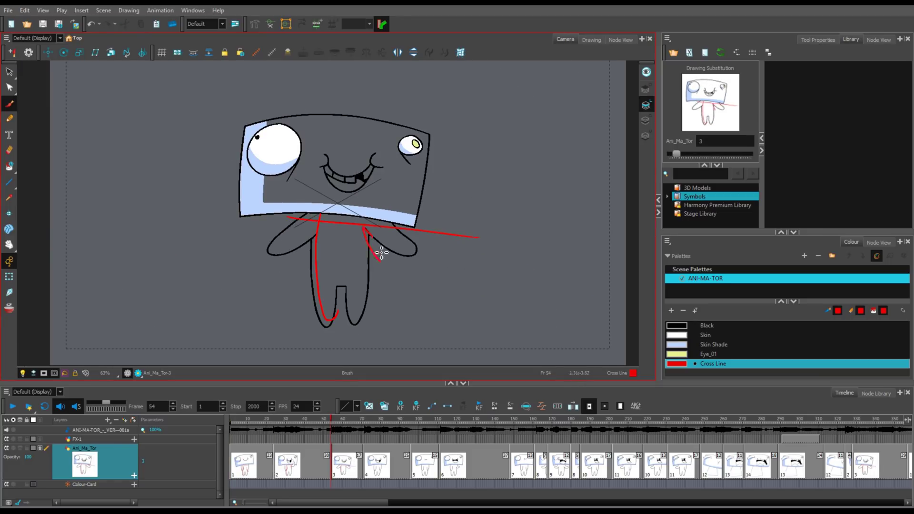